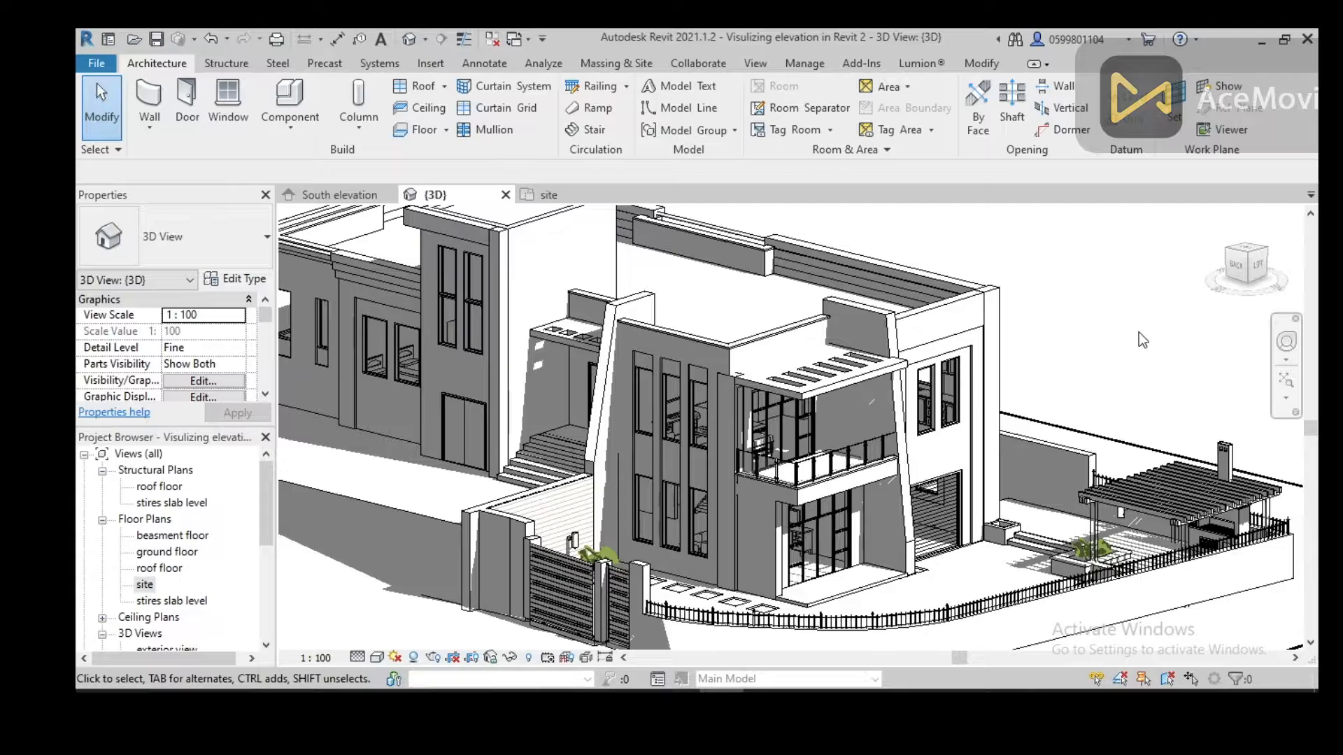
Set the 3D view's sun settings to a Still solar study with the time at 2:09 PM.
scroll(1139, 339, "down", 2)
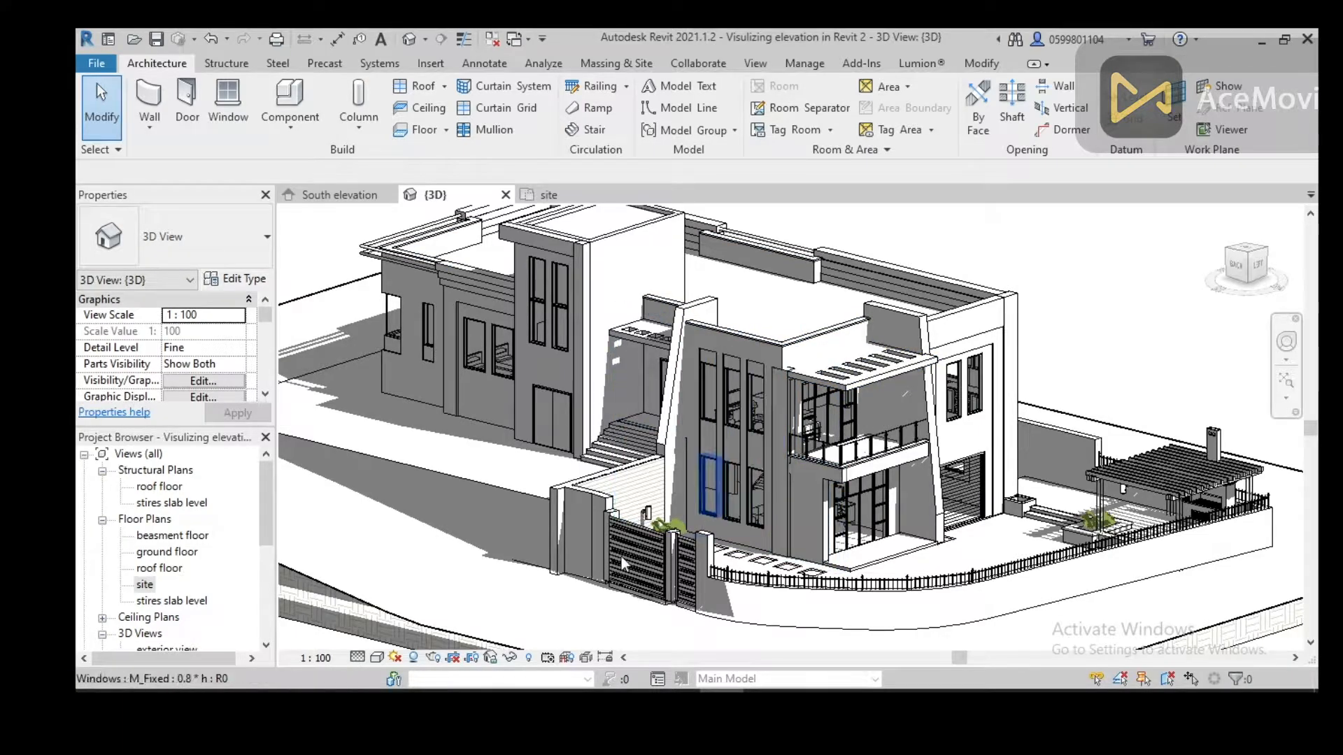
left_click(413, 659)
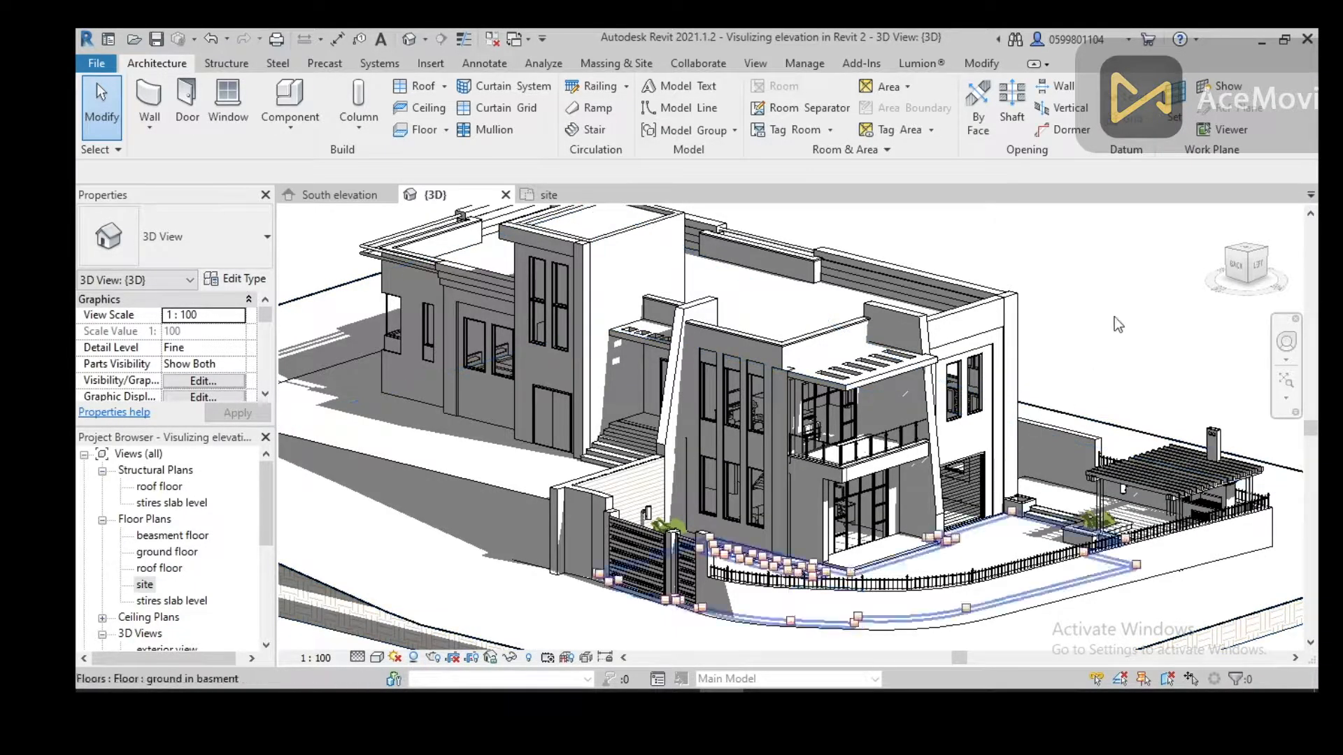
middle_click_drag(1141, 316, 1151, 324)
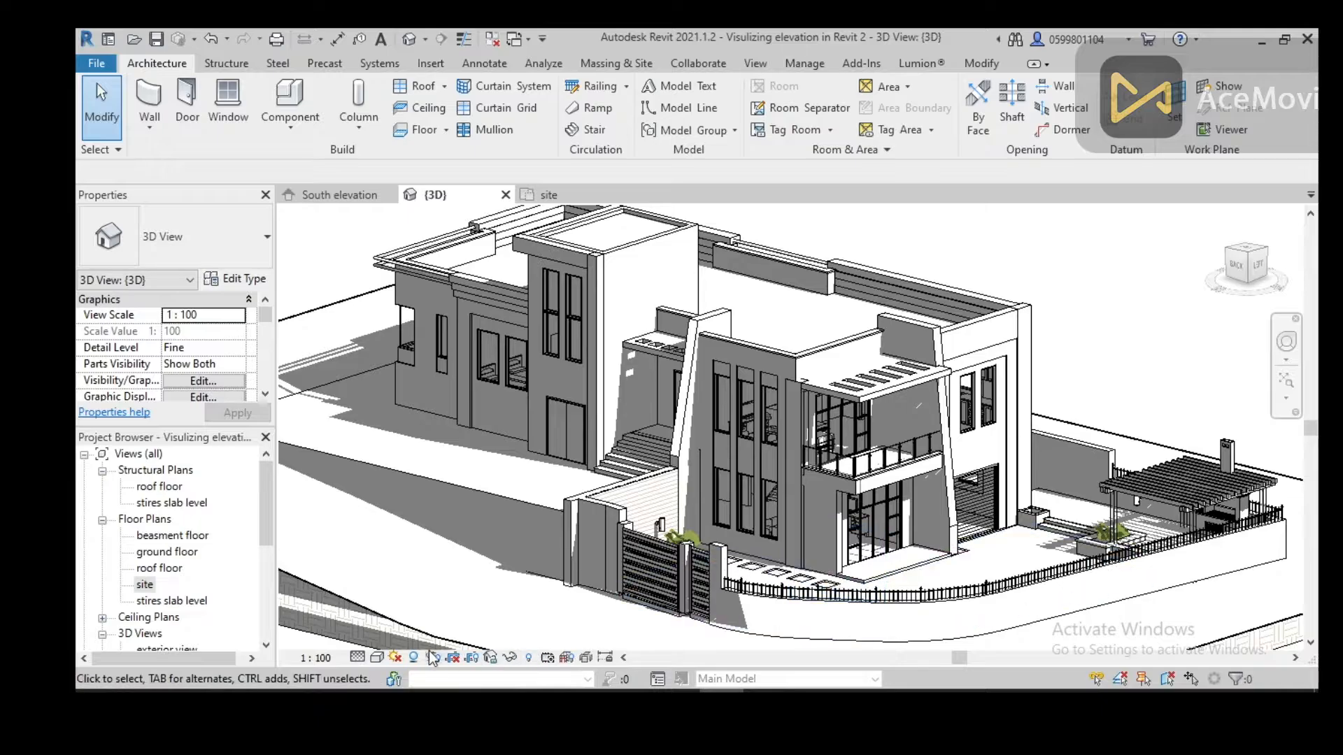
left_click(396, 657)
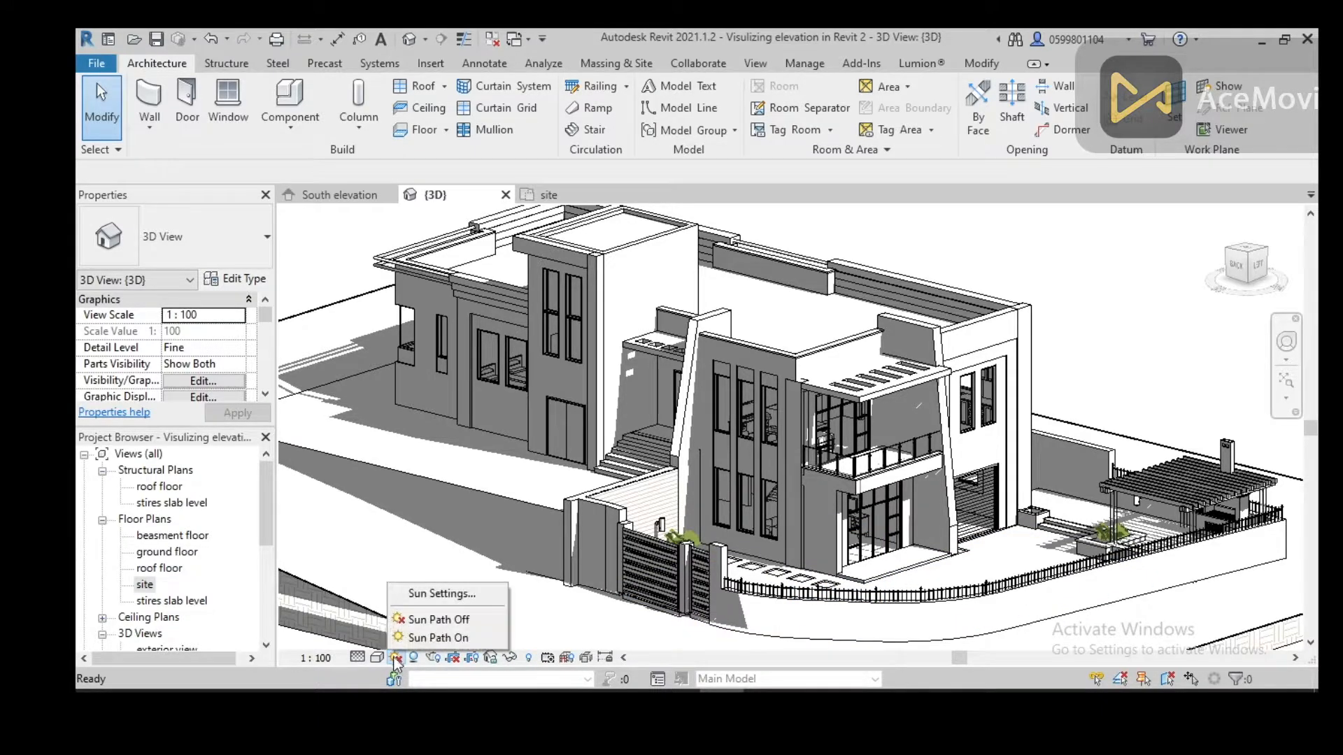
left_click(428, 600)
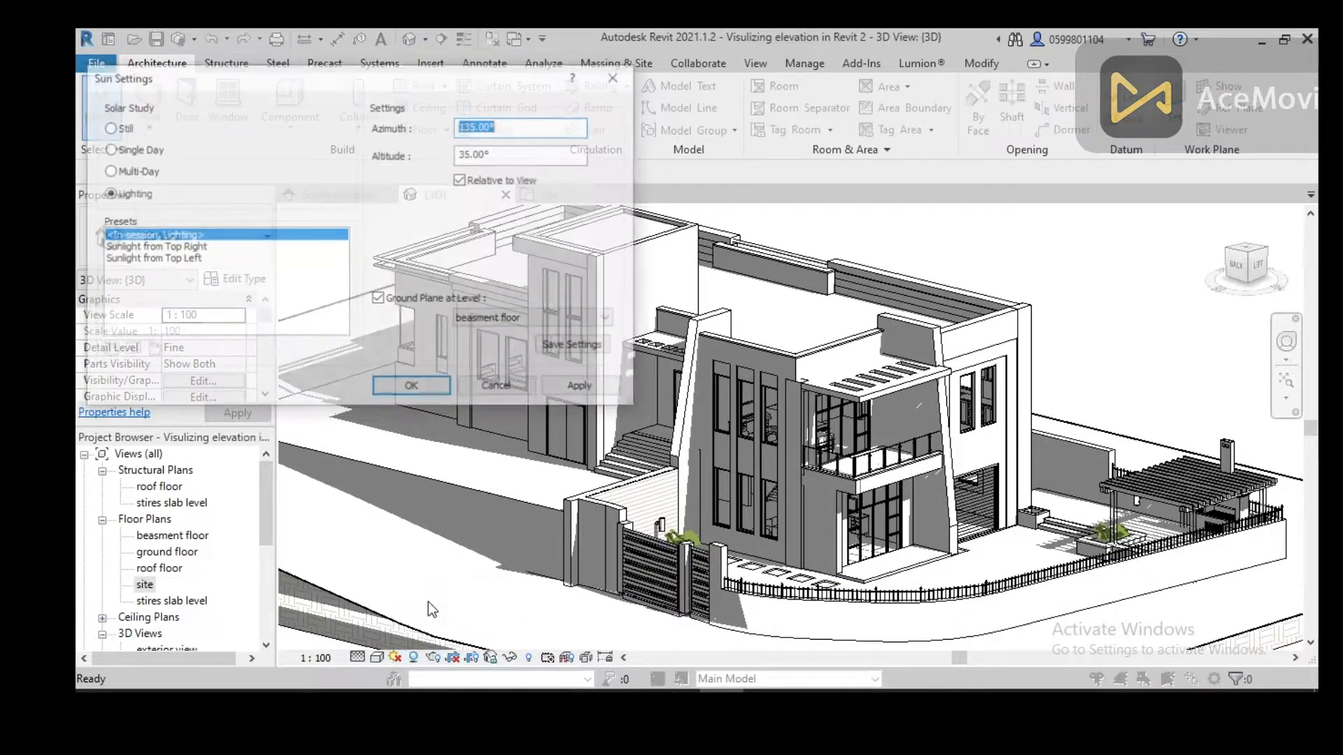
left_click_drag(288, 82, 275, 86)
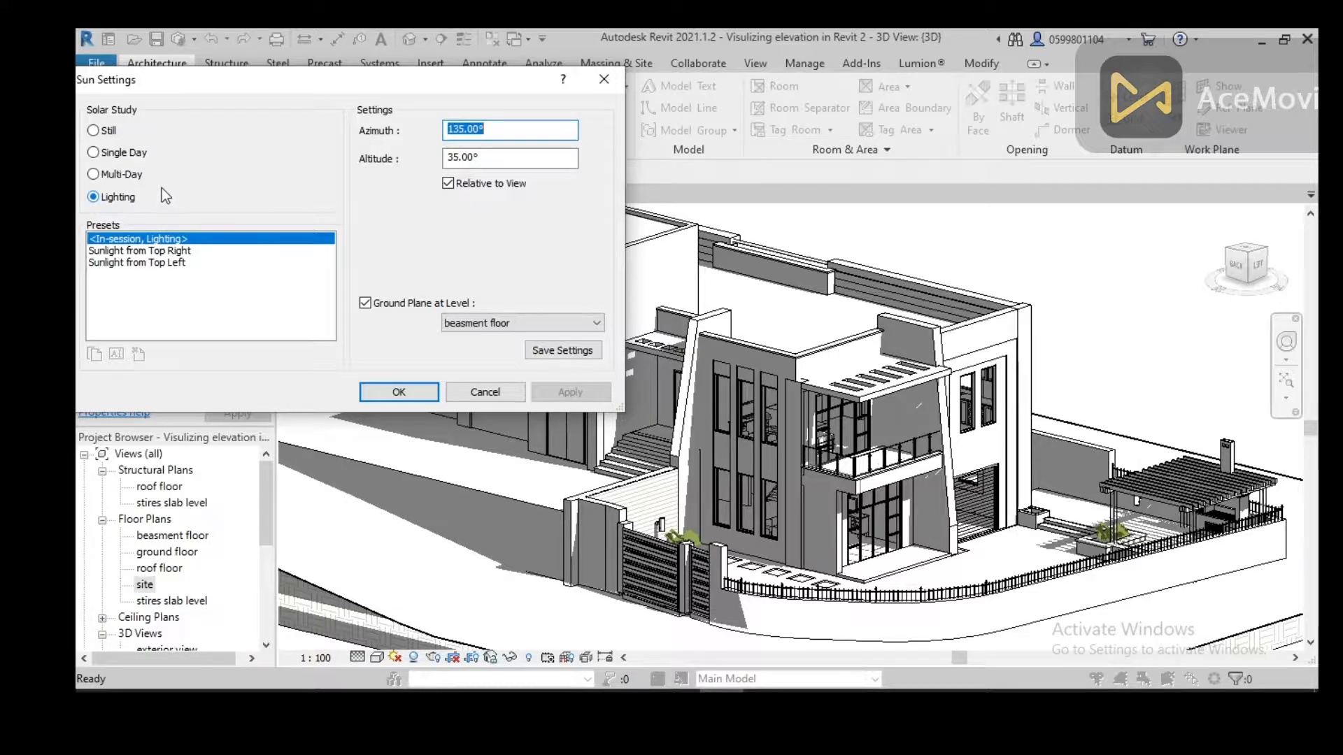
left_click(102, 130)
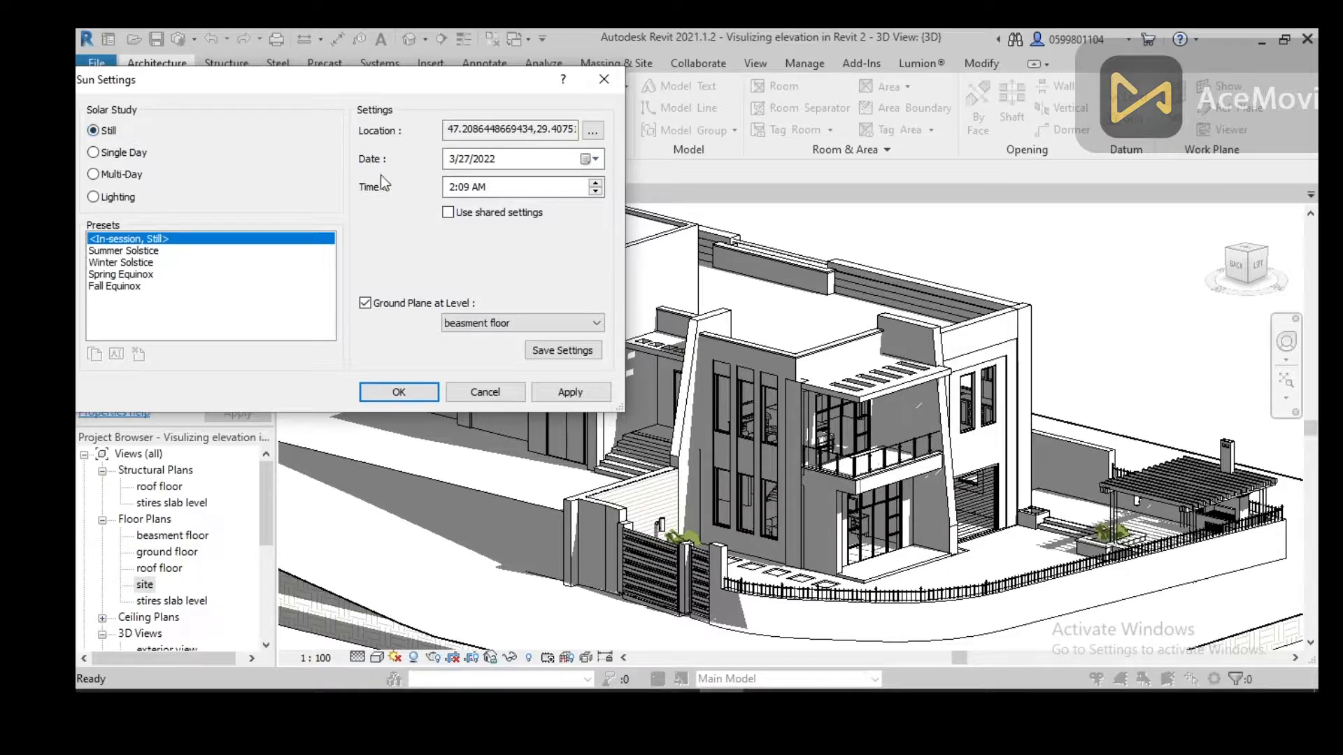
left_click(478, 187)
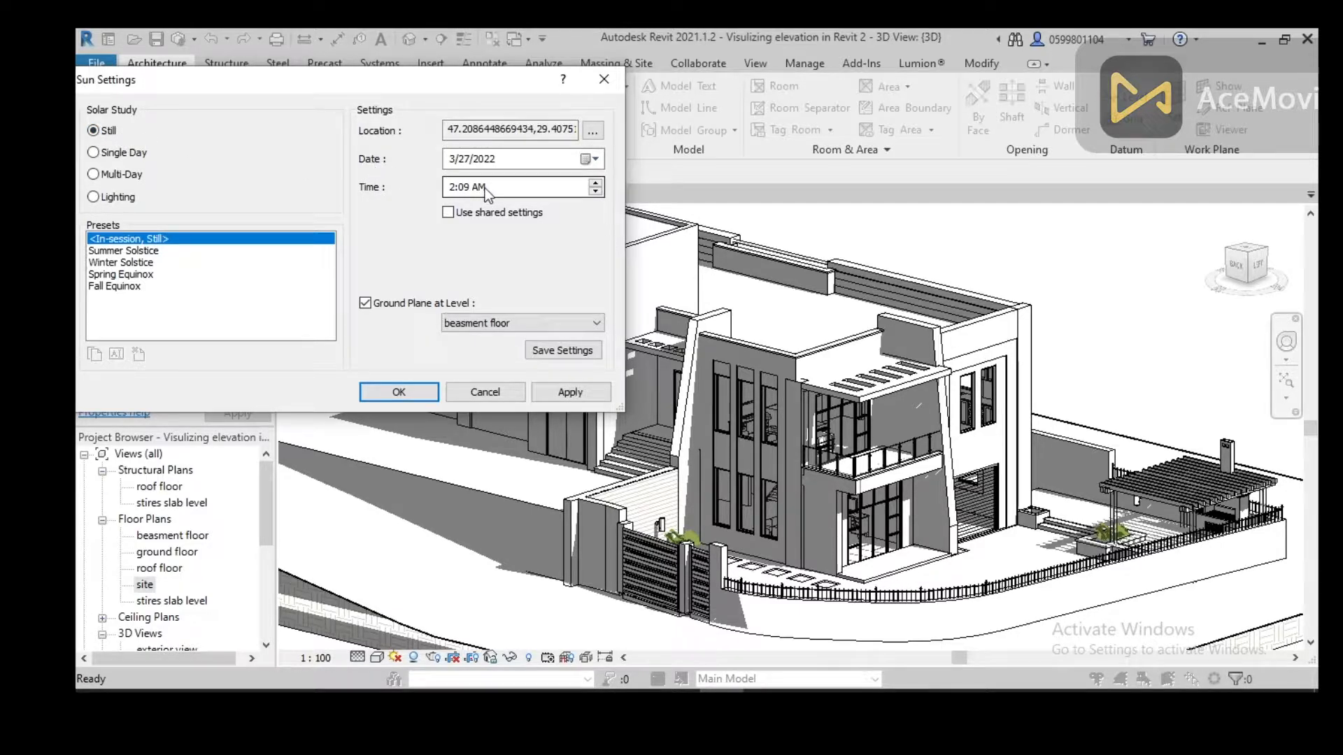
left_click(598, 192)
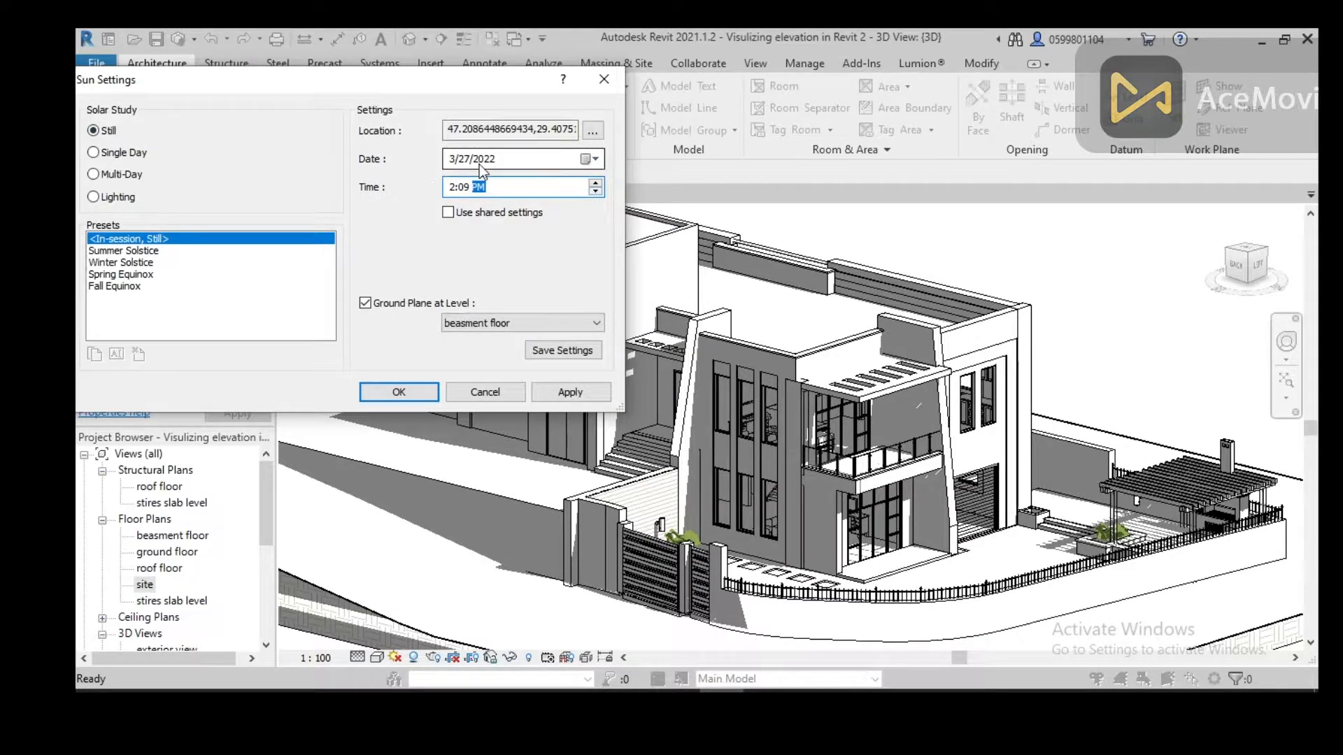
left_click(568, 393)
left_click(414, 393)
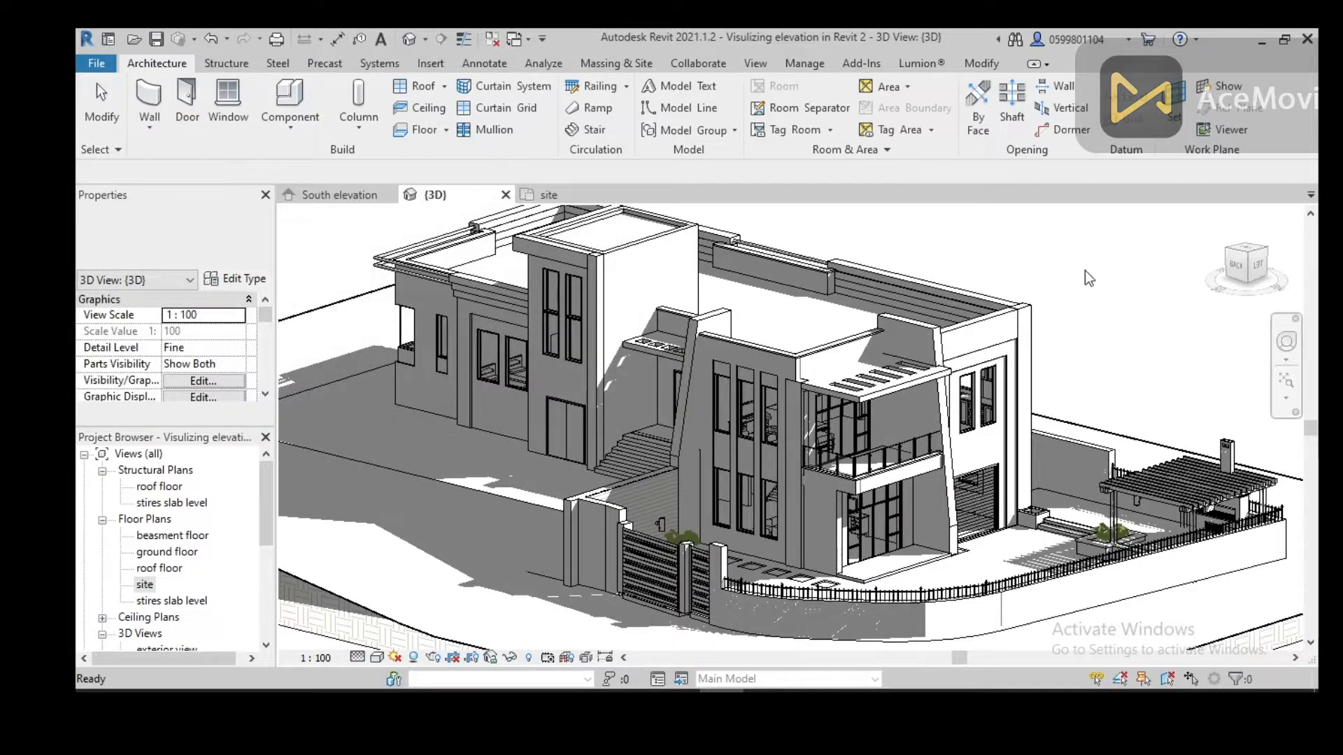
Turn on the sun path in the 3D view and frame the whole arc around the house.
left_click(395, 658)
left_click(434, 615)
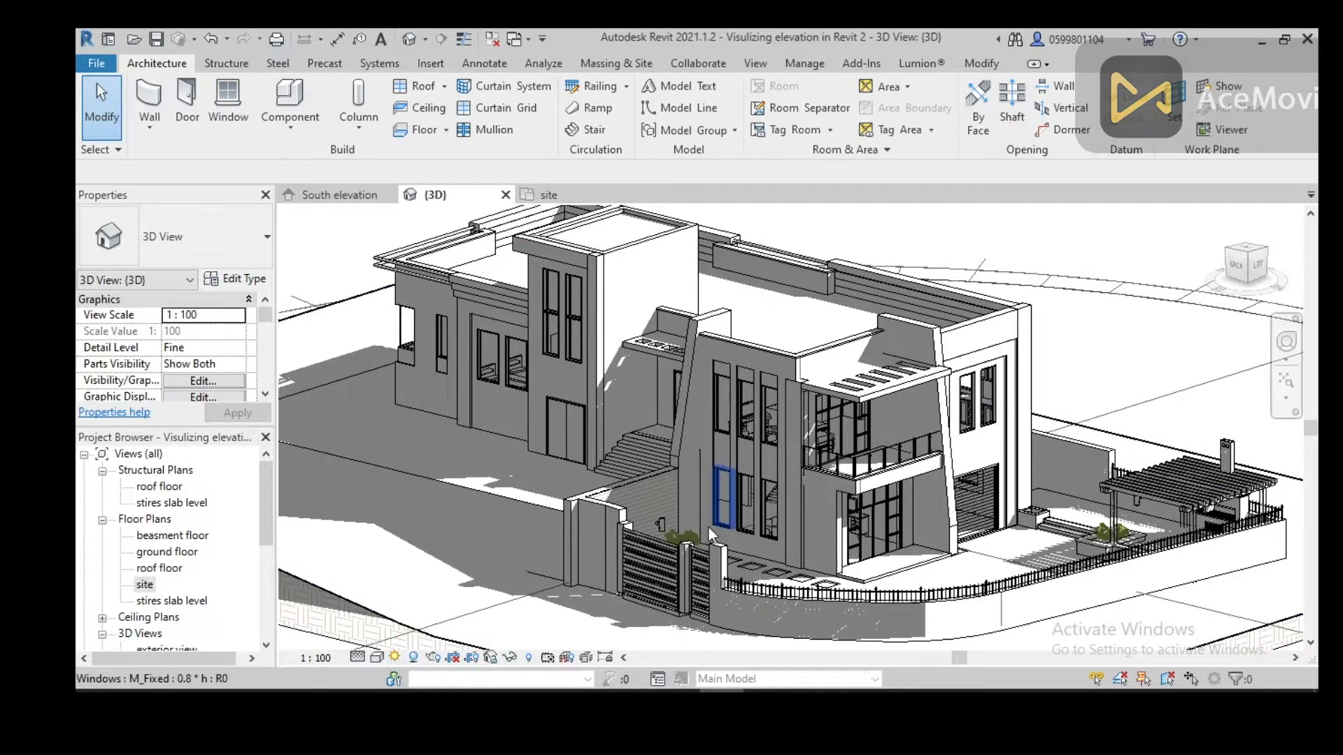
scroll(708, 526, "down", 4)
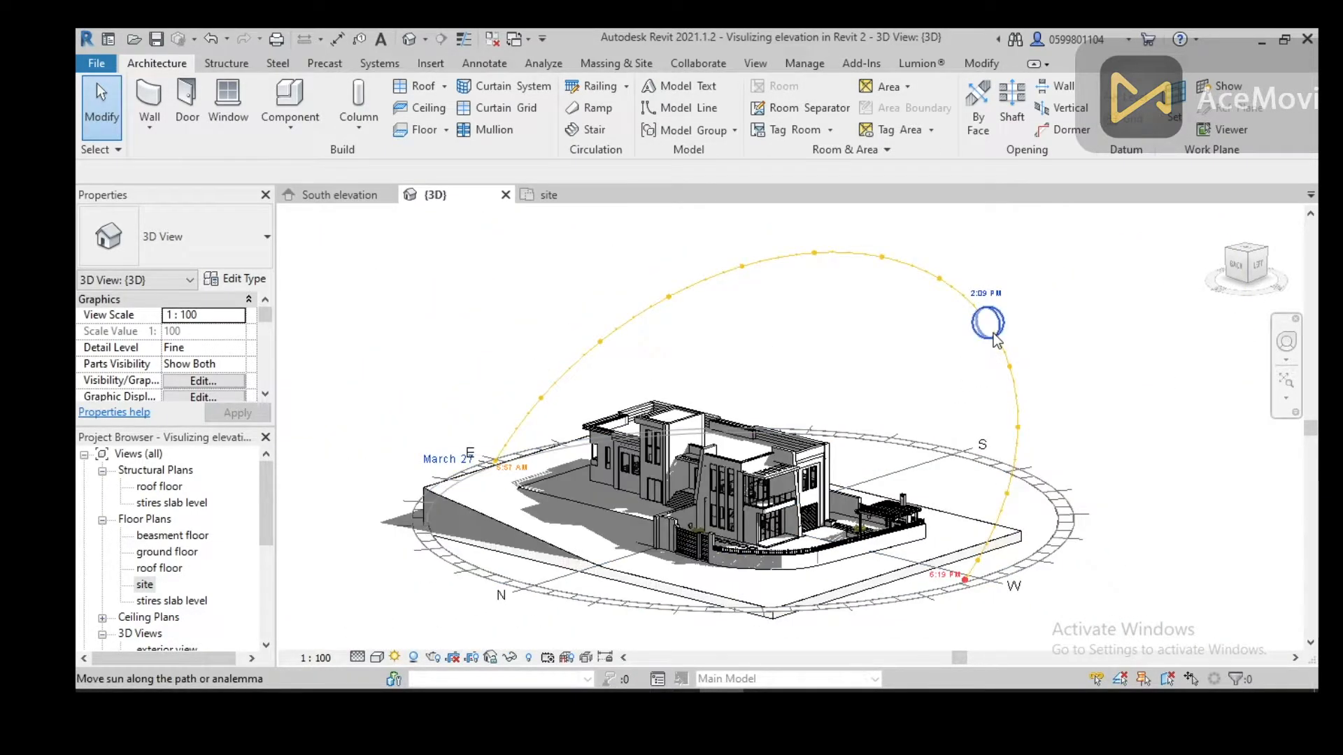
scroll(993, 333, "up", 1)
scroll(993, 333, "up", 1)
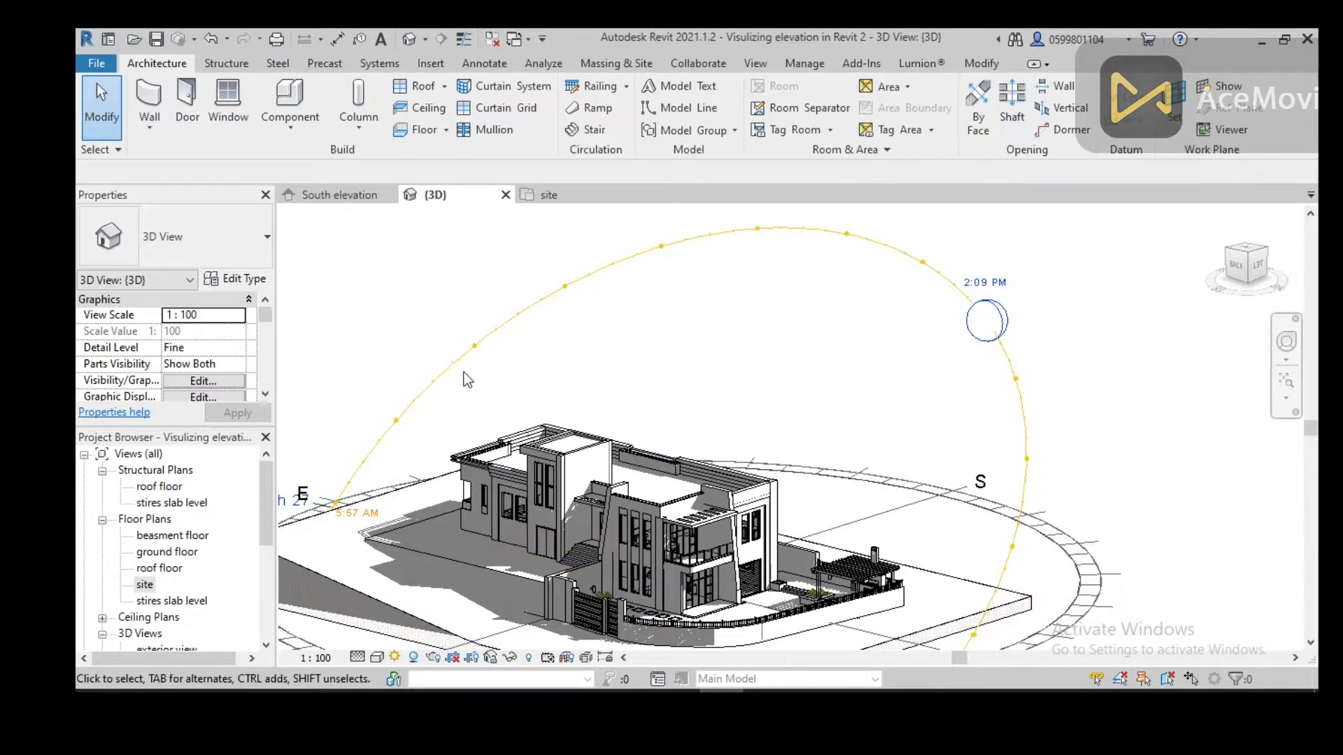
middle_click_drag(461, 377, 671, 361)
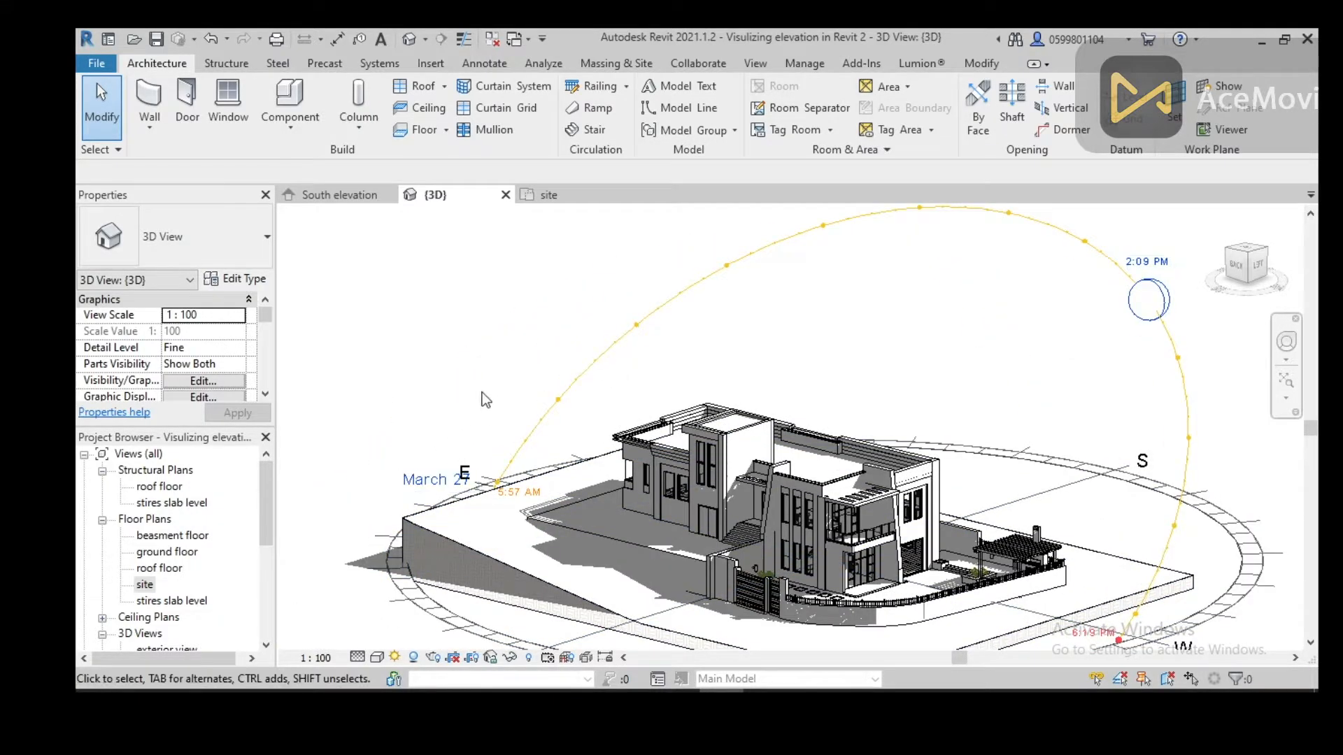
middle_click_drag(482, 393, 469, 408)
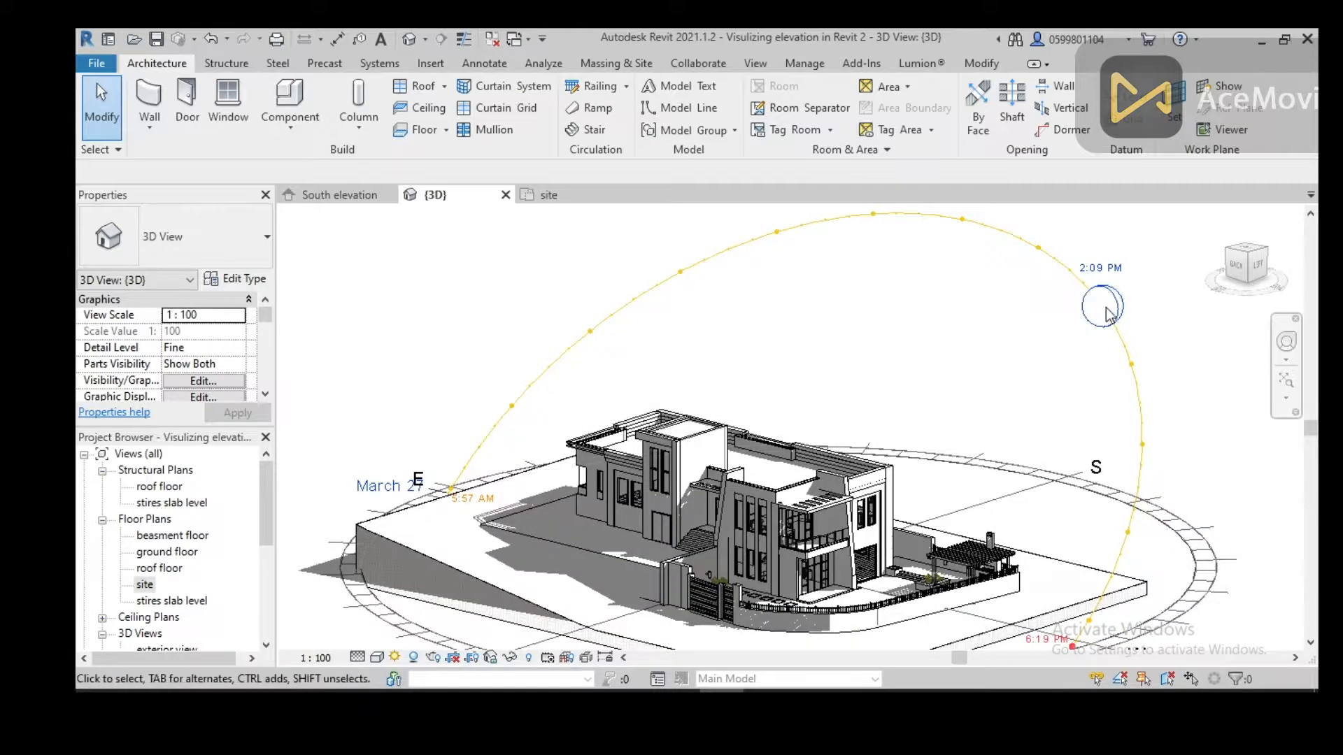
Move the sun back along its path to 12:00 PM and check the shadows on the house.
left_click_drag(1112, 307, 952, 235)
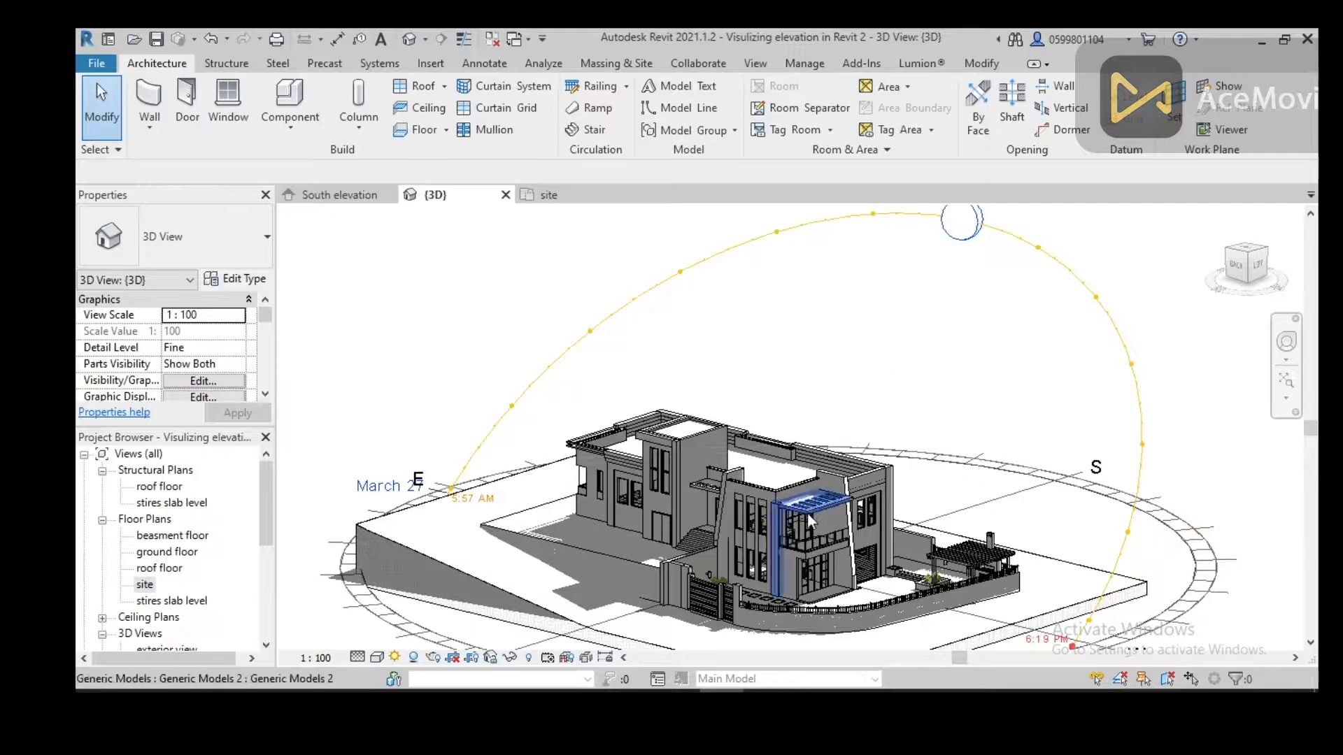
scroll(837, 467, "up", 3)
scroll(837, 467, "down", 2)
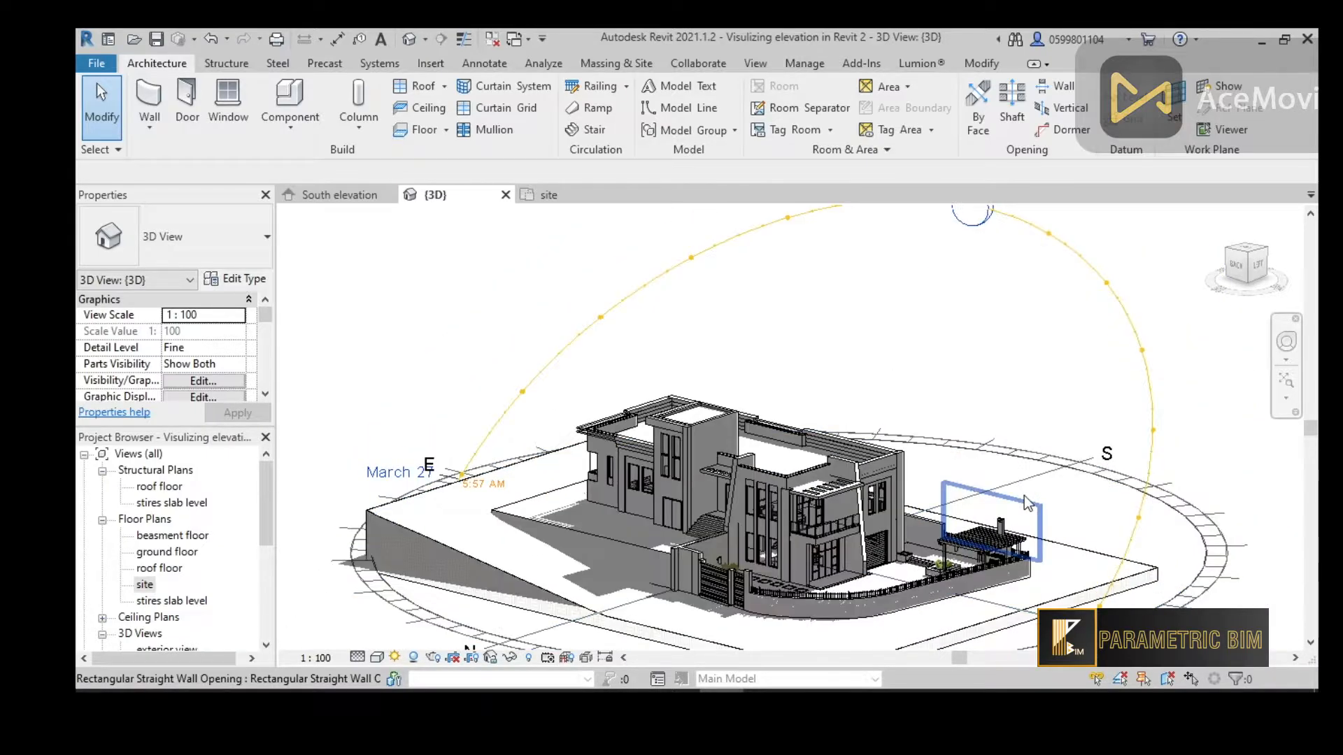
middle_click_drag(1027, 503, 995, 484)
scroll(995, 483, "down", 2)
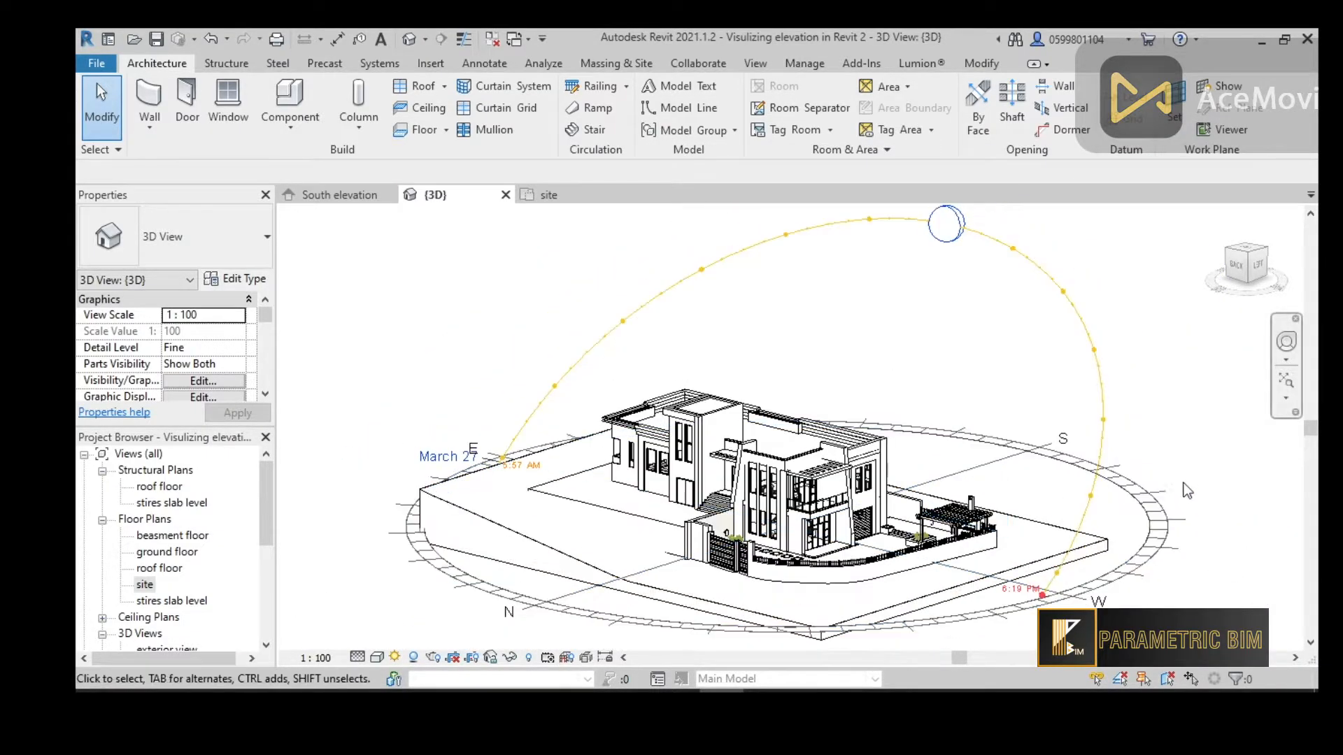
middle_click_drag(1190, 480, 1174, 478)
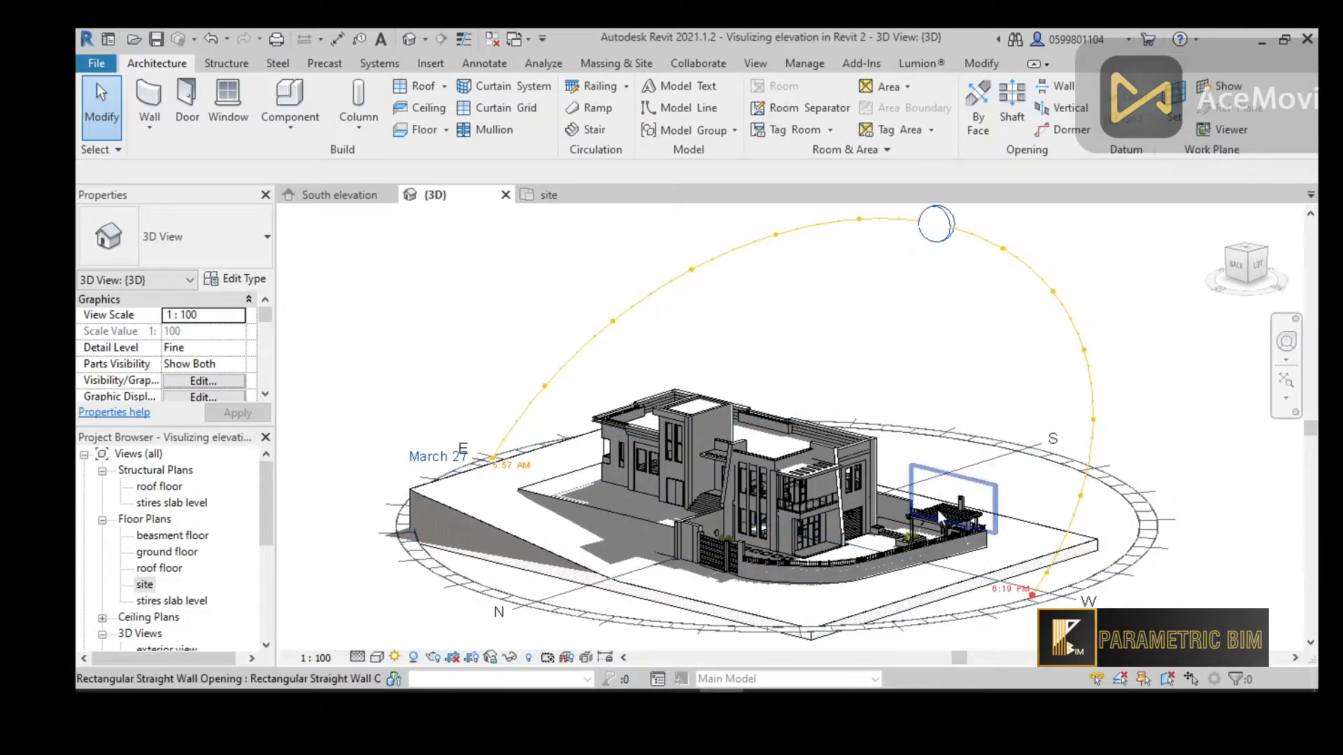
scroll(880, 508, "up", 2)
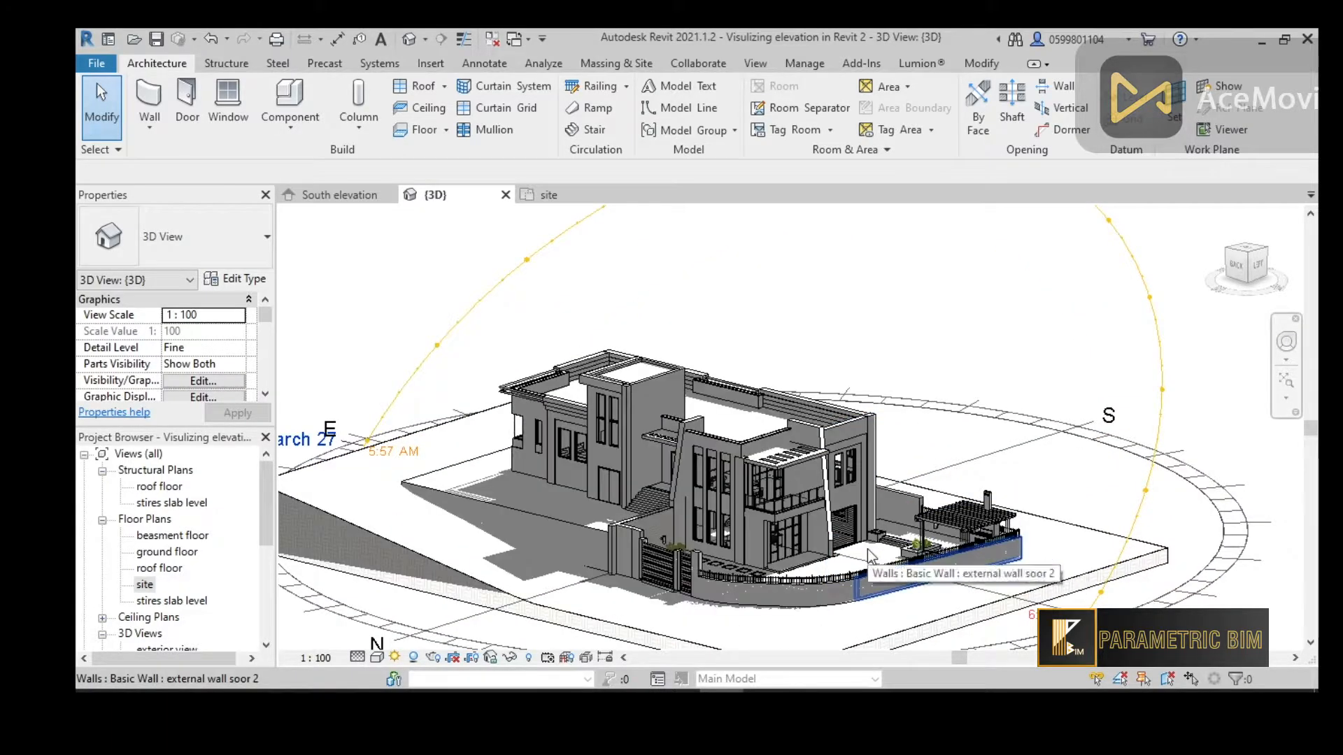
Change the sun settings to a Single Day solar study running from sunrise to sunset.
left_click(396, 657)
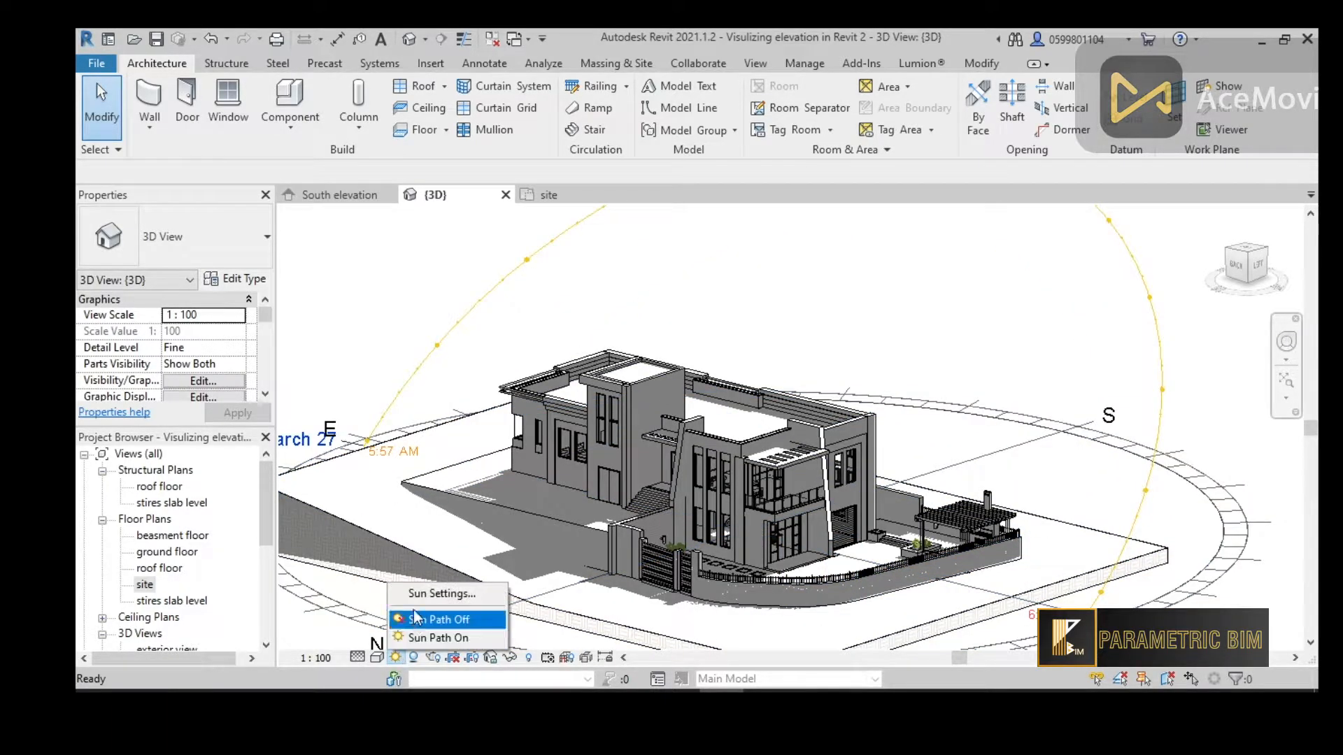
left_click(440, 594)
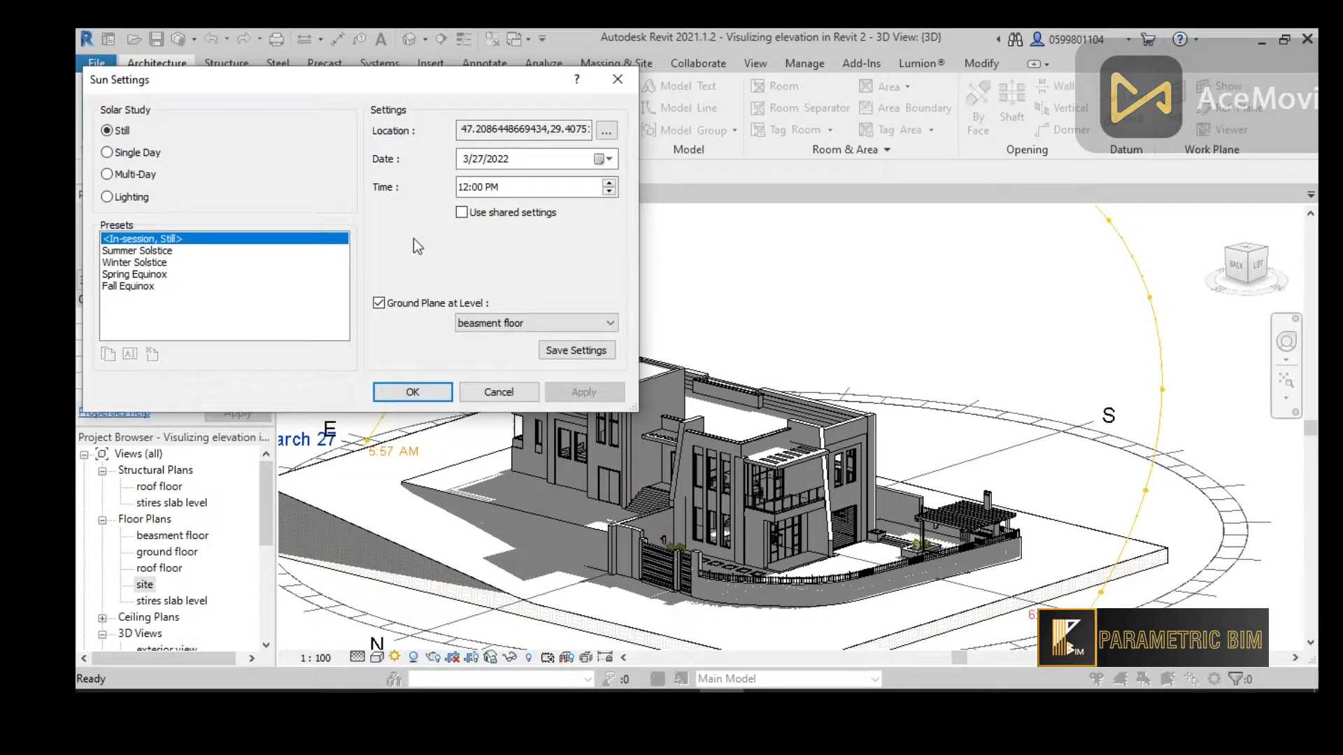
left_click(126, 151)
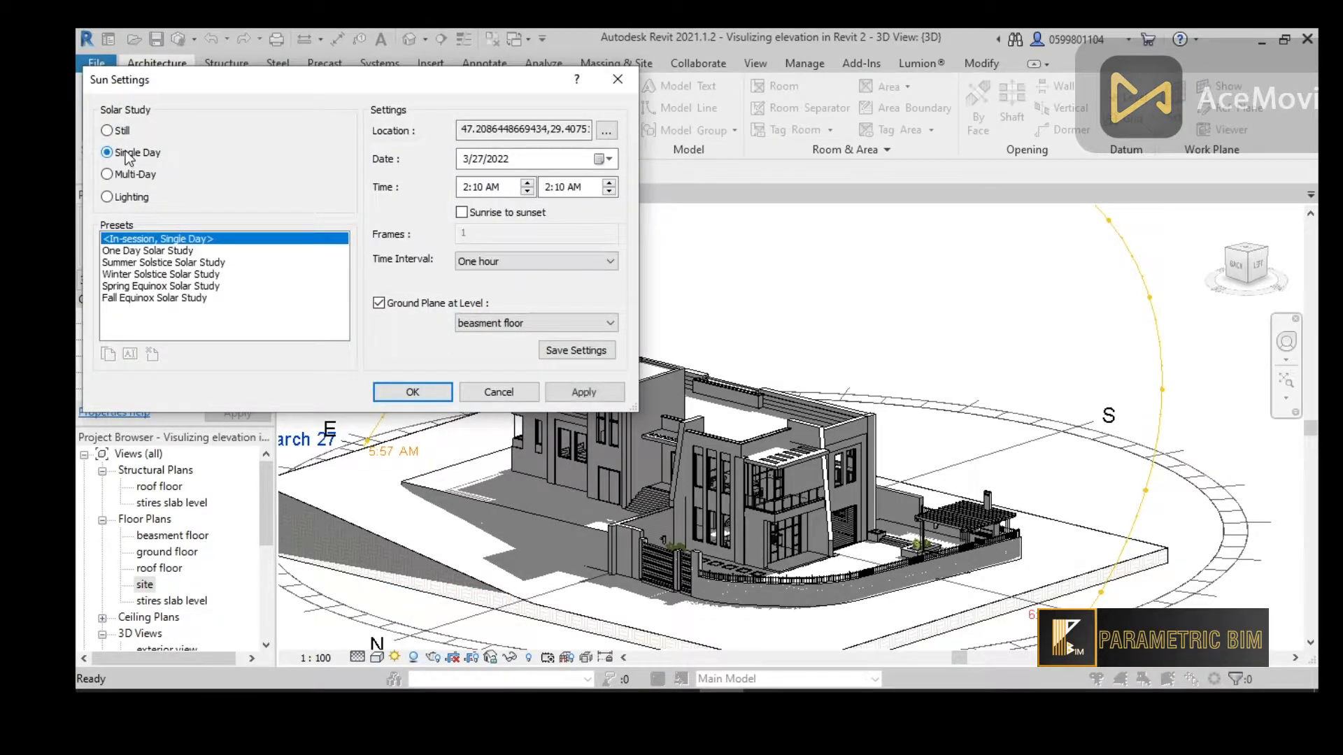
left_click(462, 213)
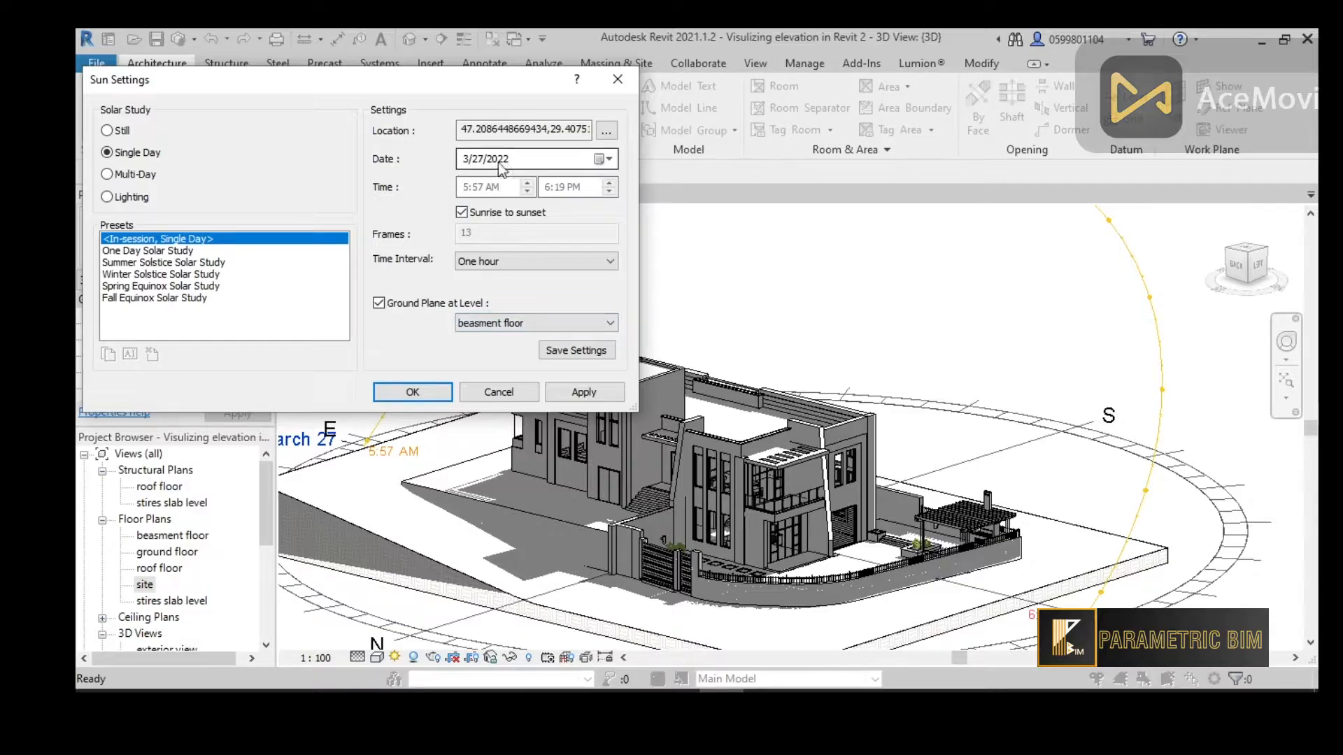
left_click(593, 391)
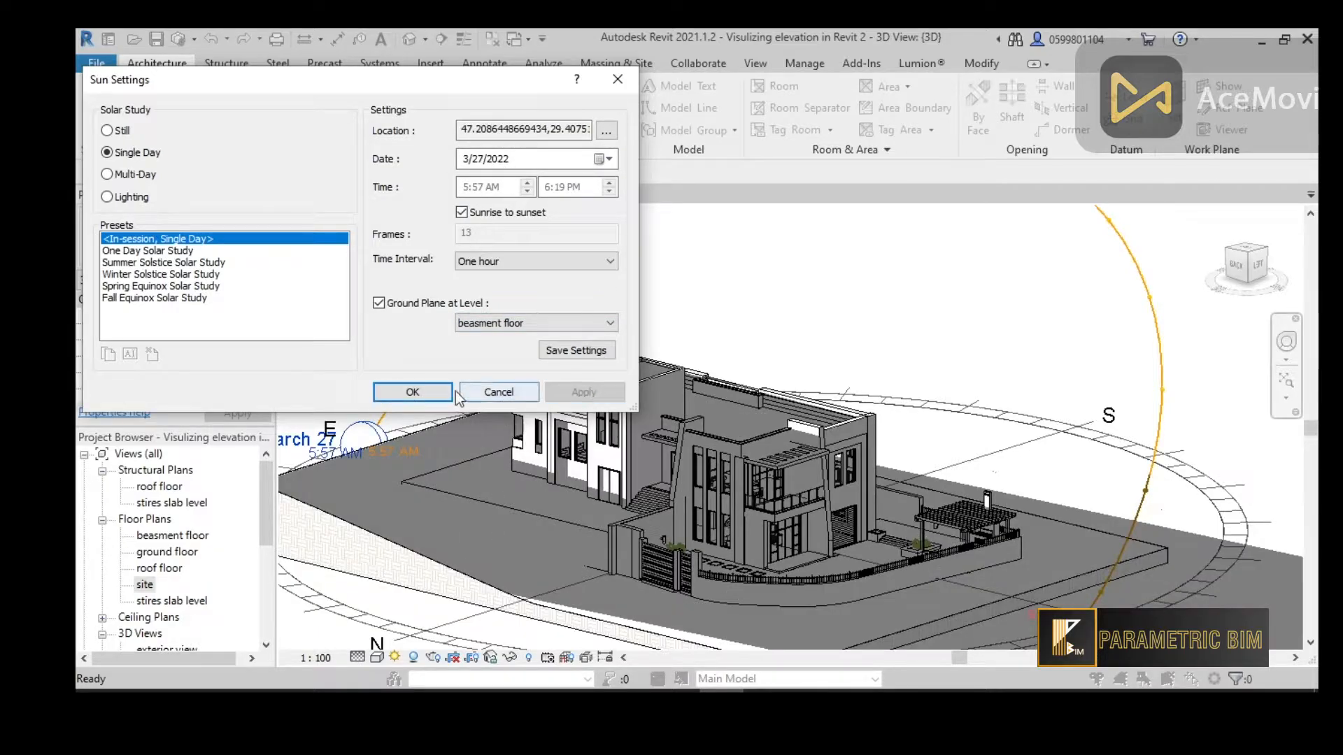
left_click(416, 392)
Start the export of the 3D view's single-day solar study as an animation.
mouse_move(805, 303)
middle_mouse_down()
mouse_move(792, 291)
mouse_move(794, 310)
middle_mouse_up()
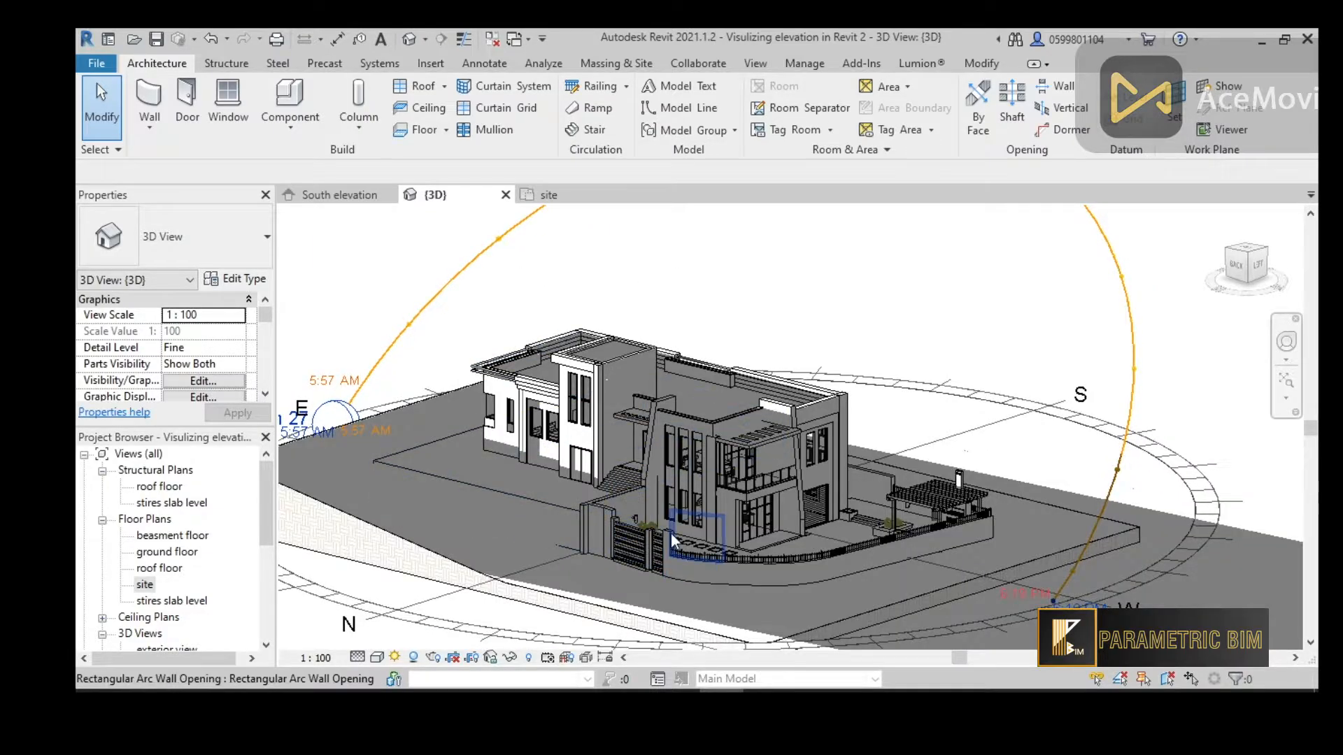
scroll(670, 532, "down", 1)
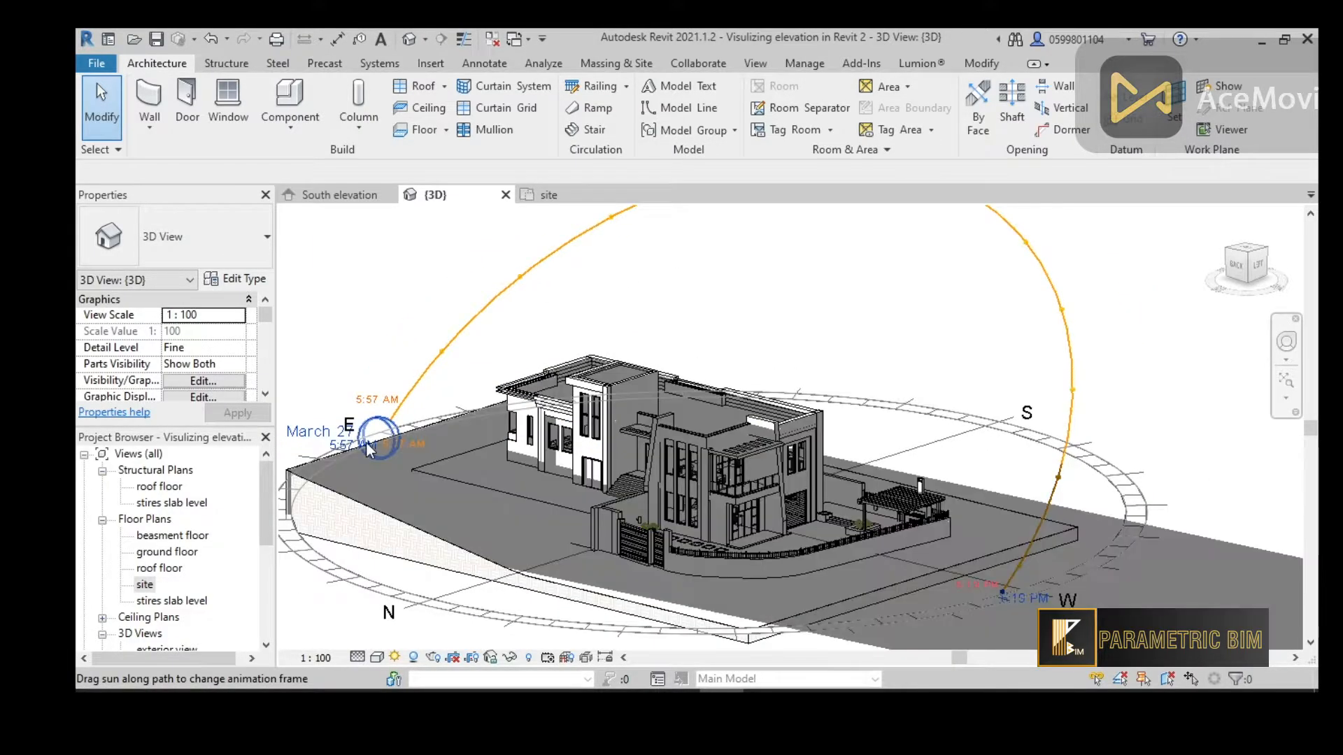
scroll(369, 447, "up", 2)
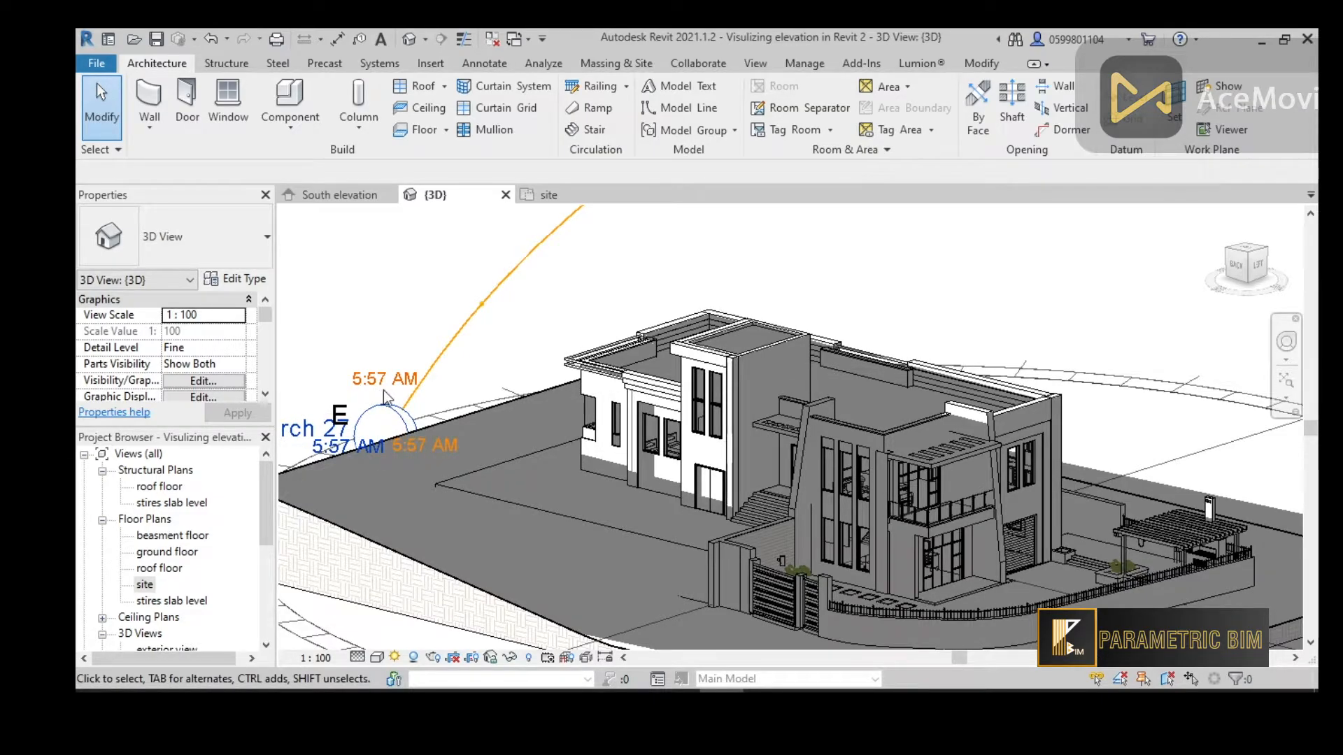
scroll(387, 400, "down", 2)
scroll(387, 400, "down", 2)
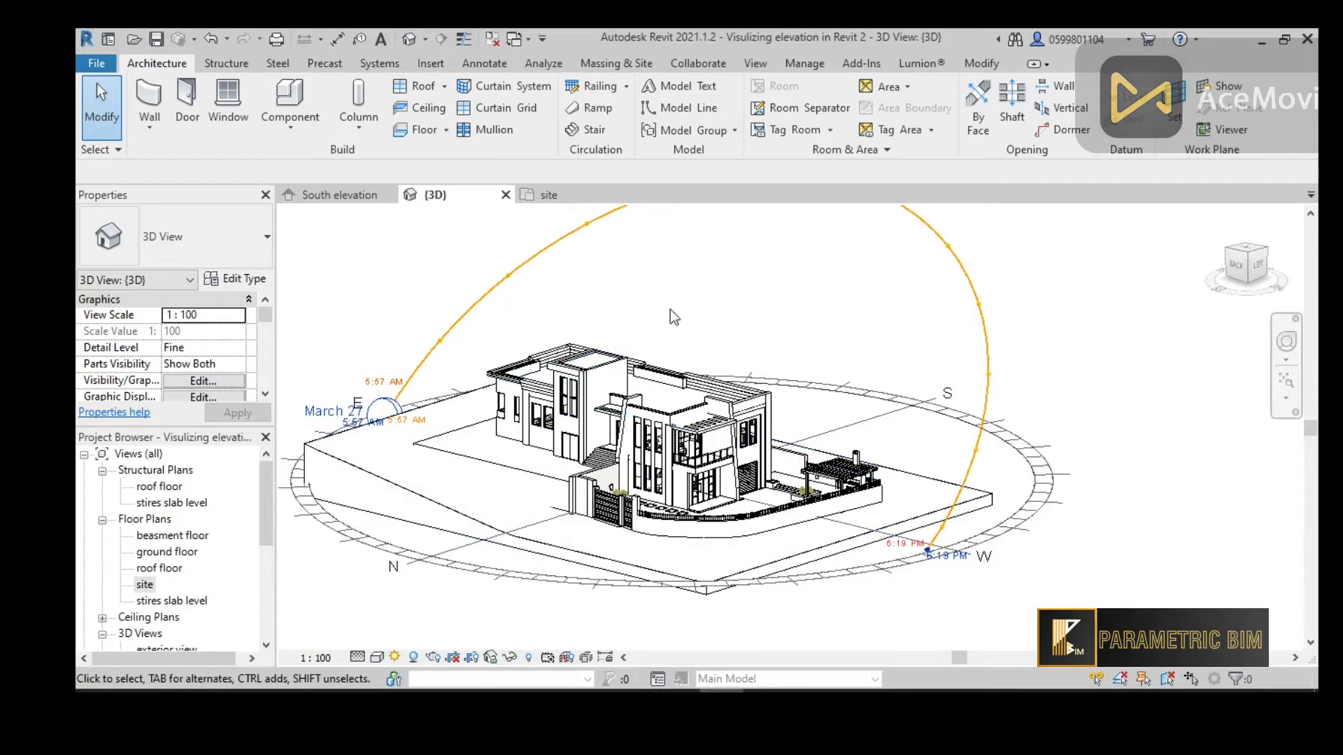
middle_click_drag(680, 313, 716, 340)
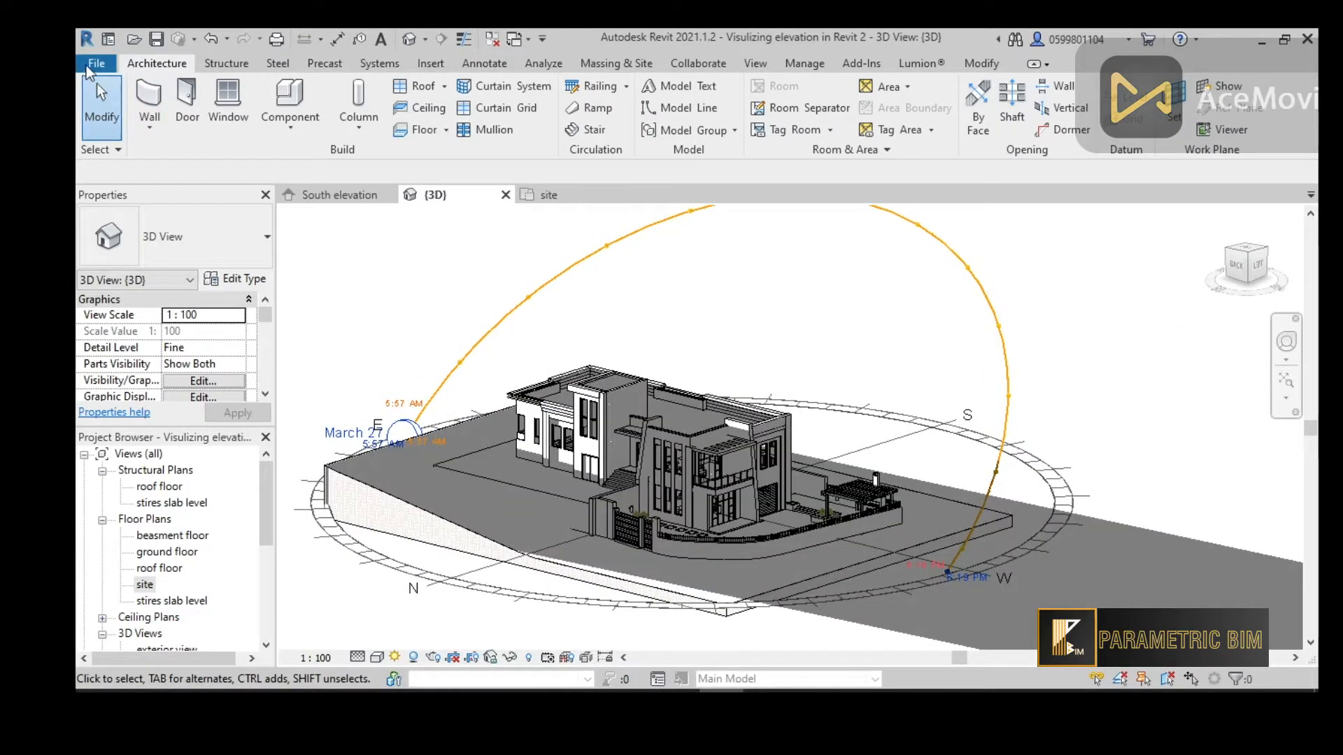
left_click(86, 65)
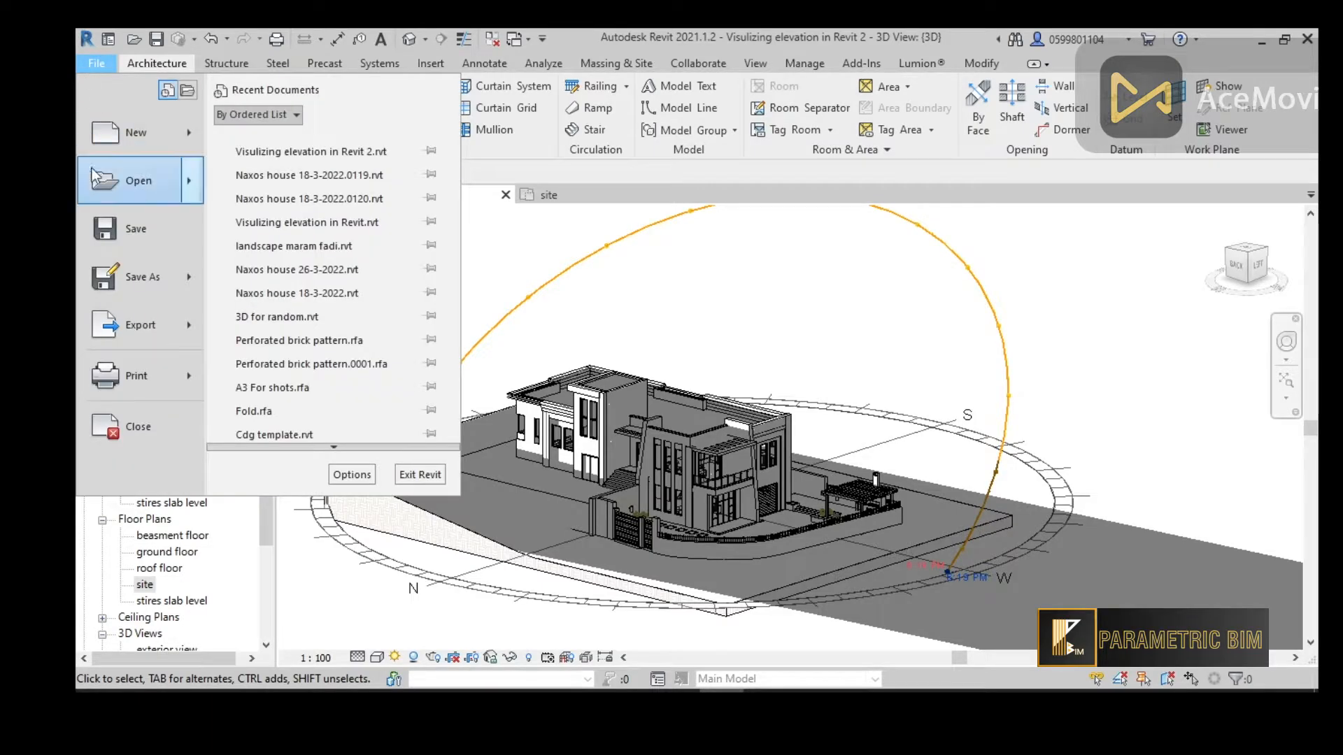
mouse_move(114, 310)
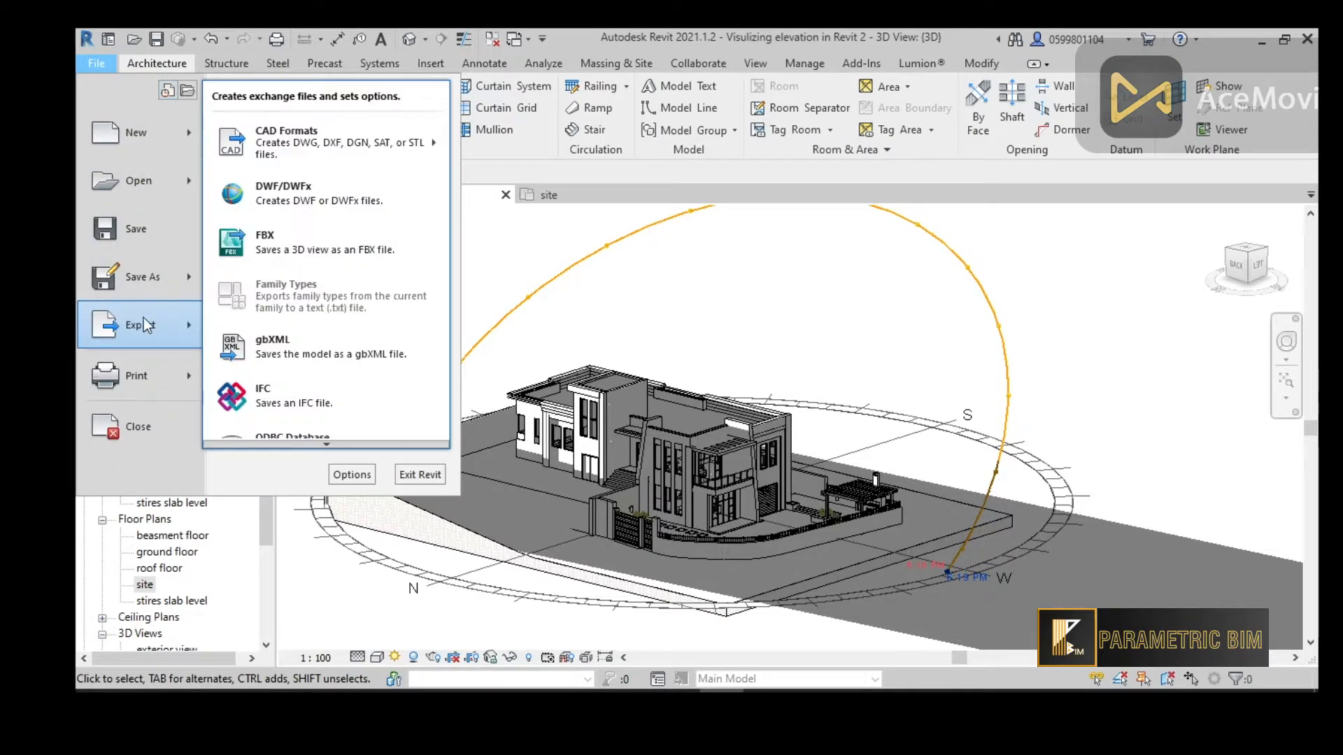
mouse_move(313, 444)
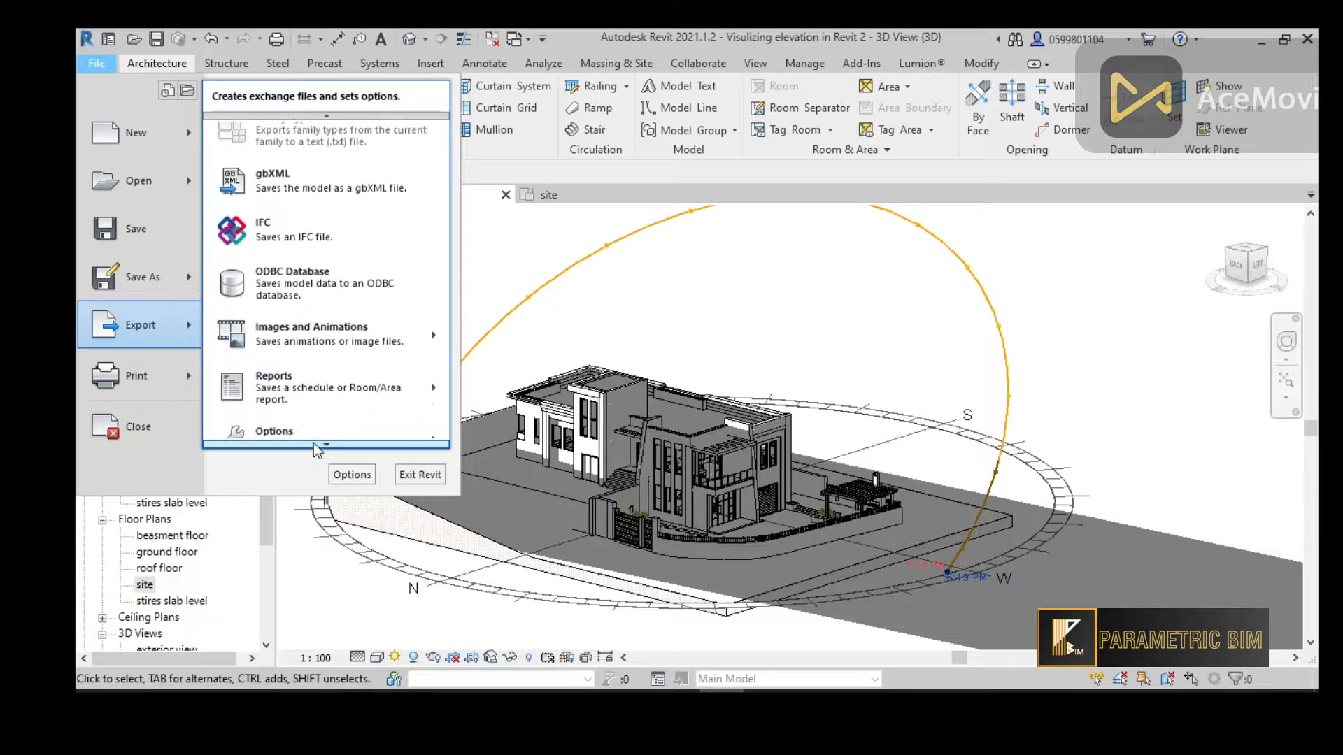
mouse_move(284, 321)
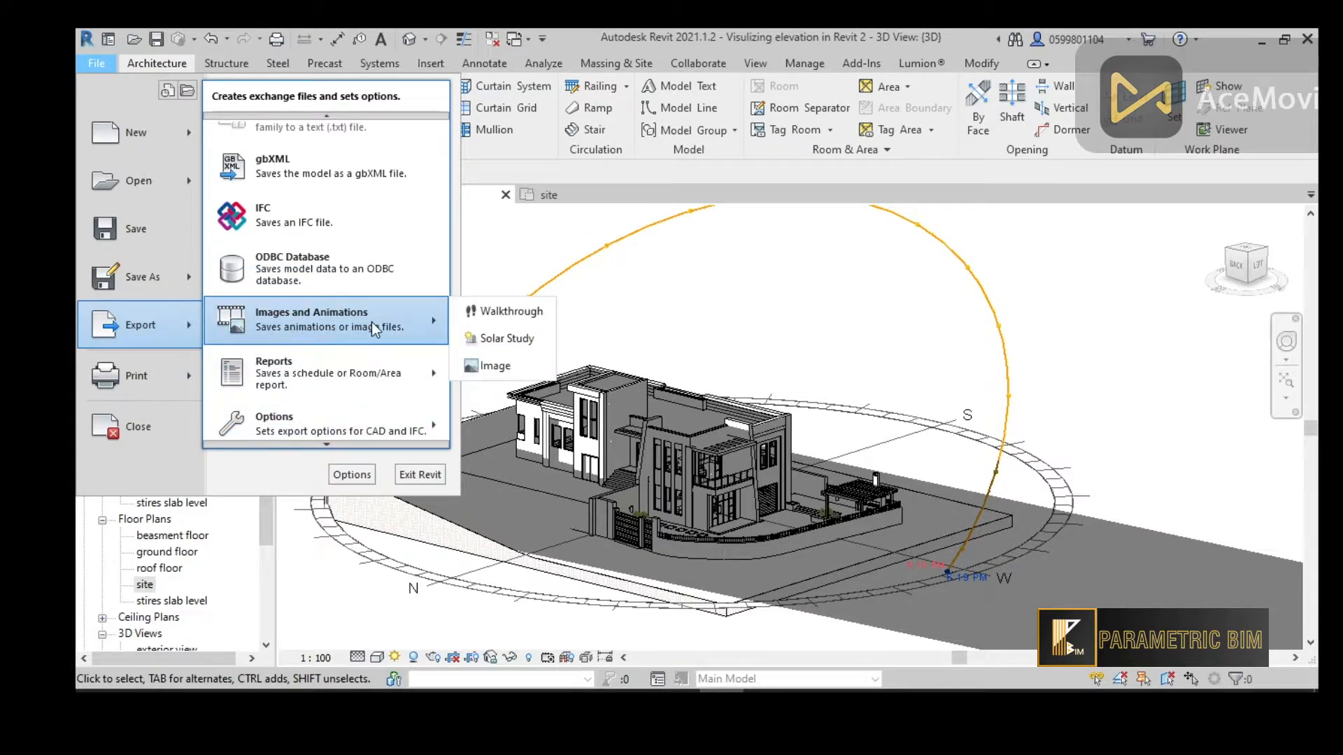
left_click(501, 341)
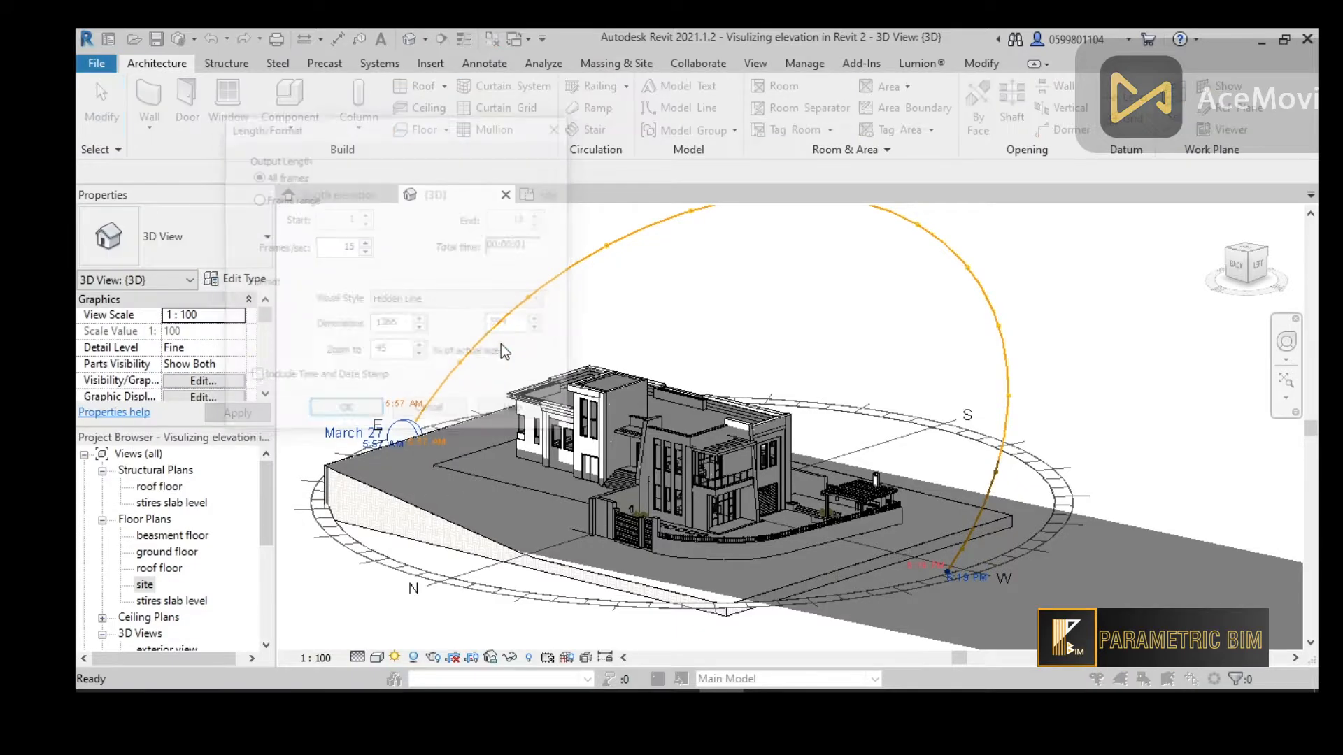
Set the solar study output to 1 frame per second for all frames, keeping the Hidden Line visual style, and accept the format.
left_click_drag(425, 128, 374, 128)
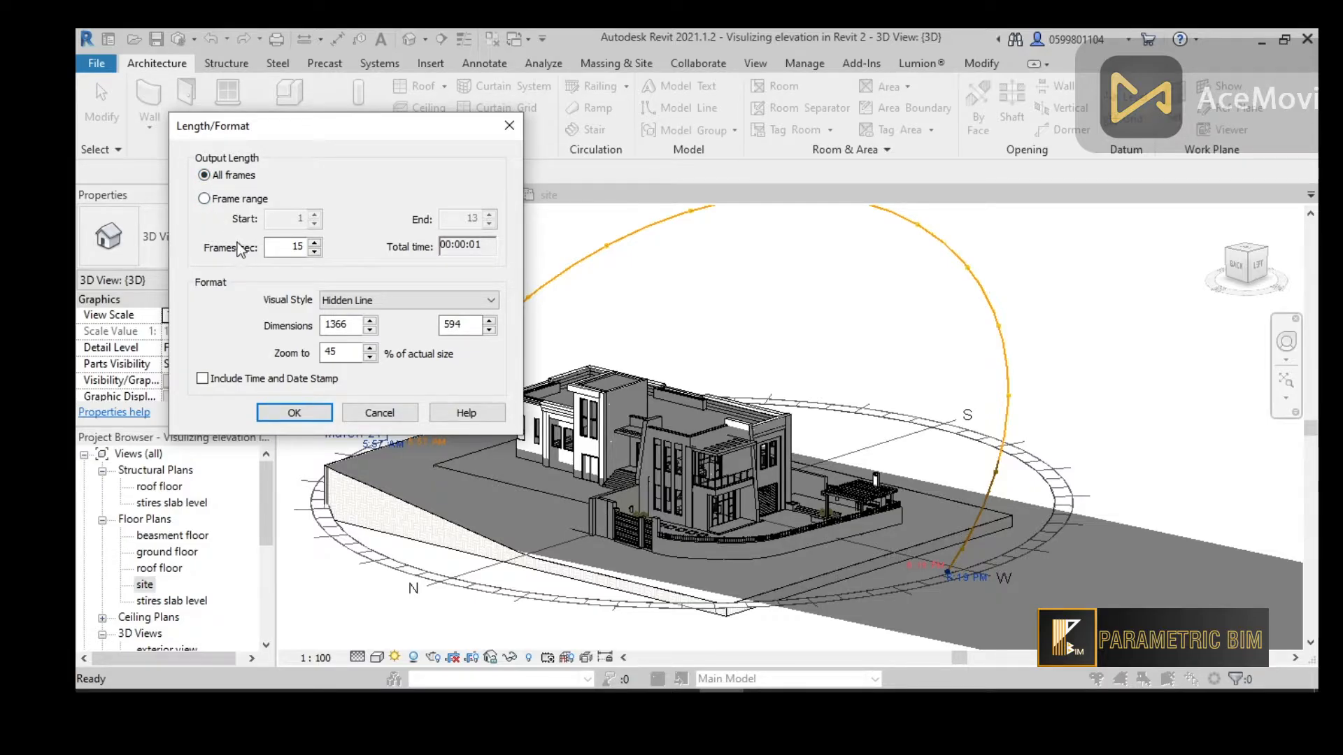
double_click(298, 247)
key("BackSpace")
left_click(360, 299)
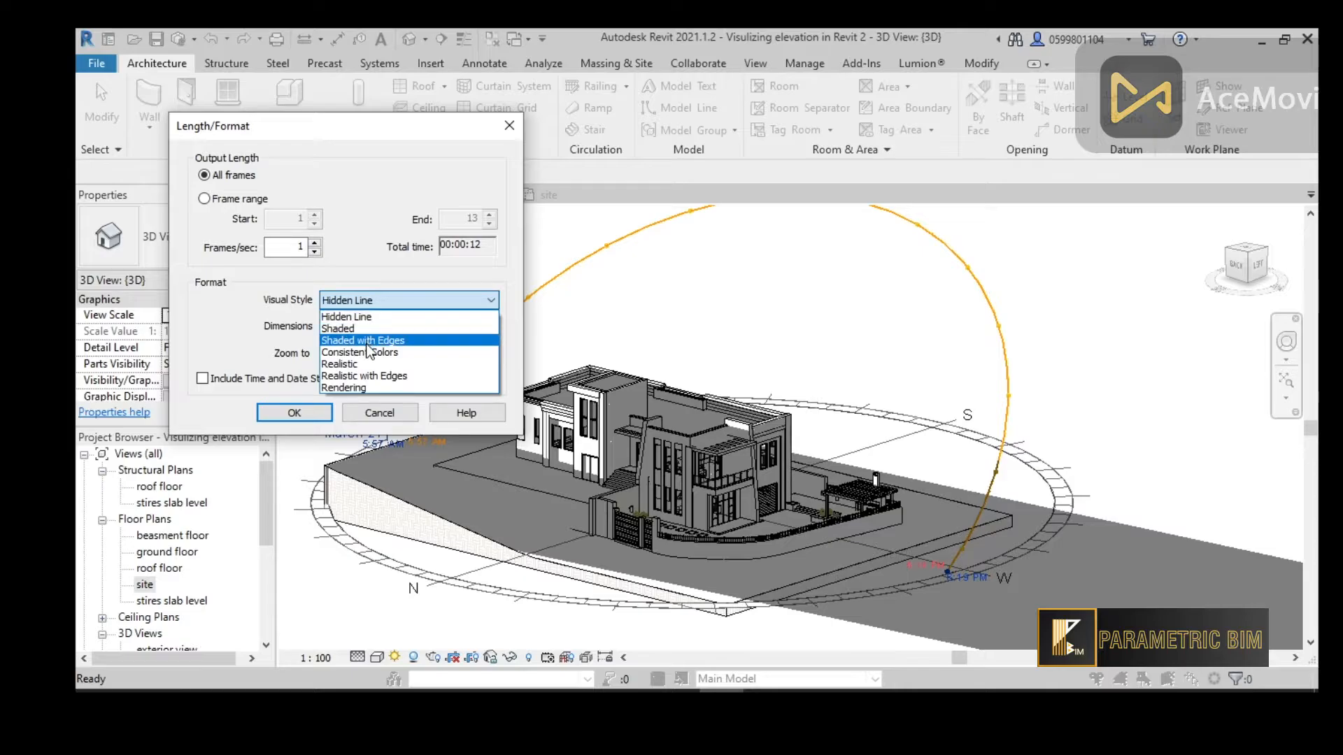
left_click(365, 282)
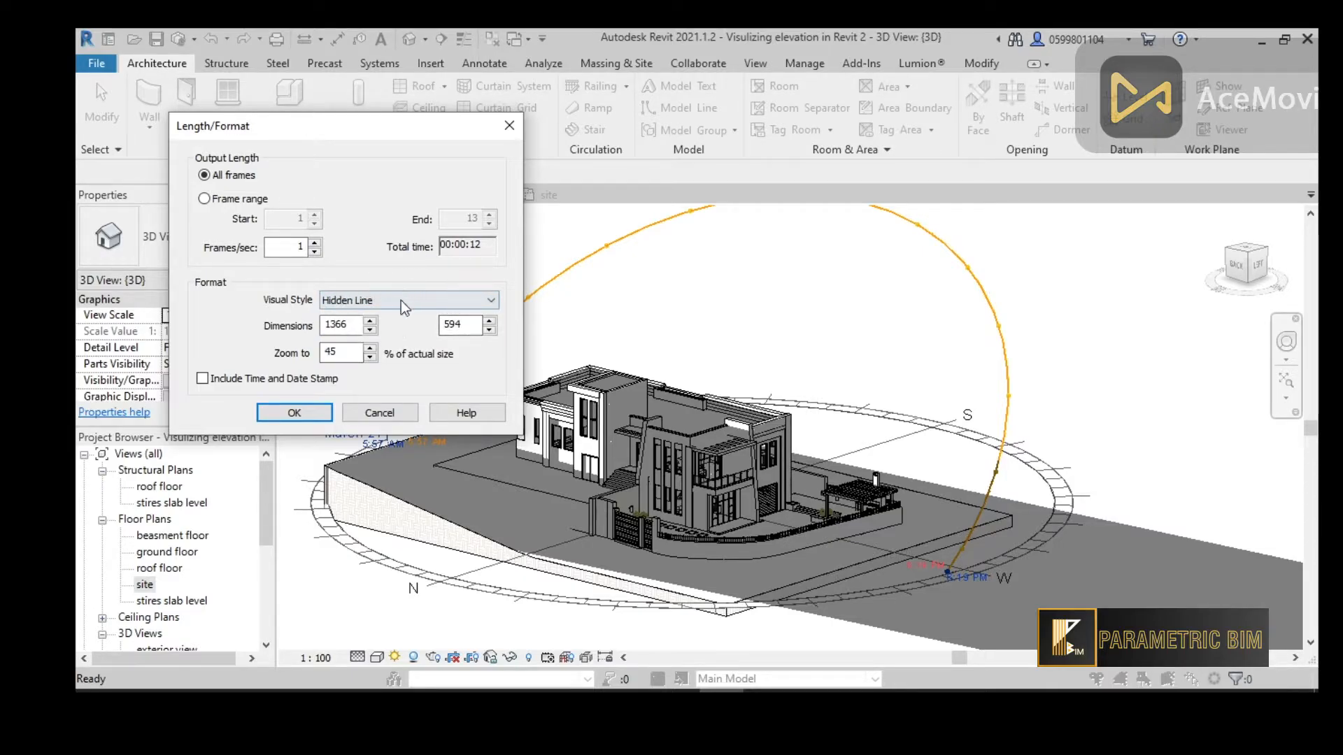
left_click(317, 411)
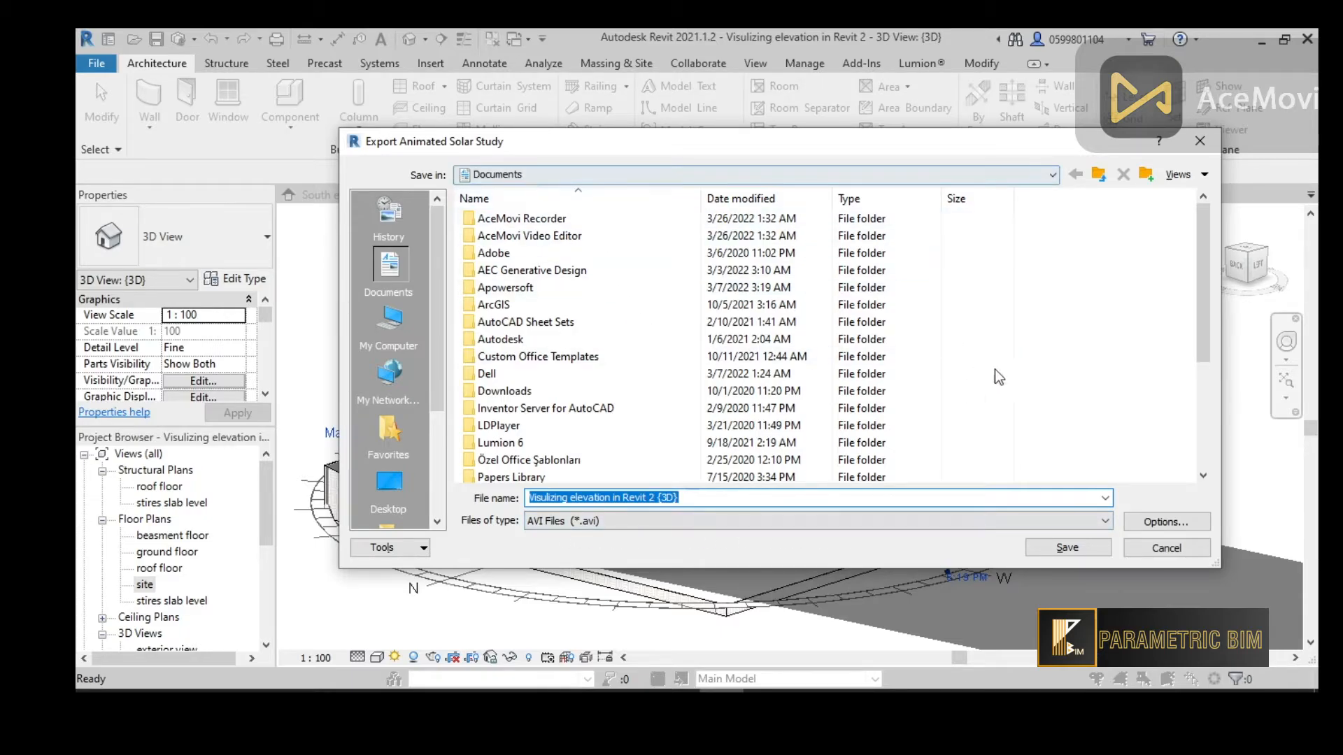
Save the solar study animation as an AVI file in Documents, using Full Frames (Uncompressed) video compression.
left_click(1085, 540)
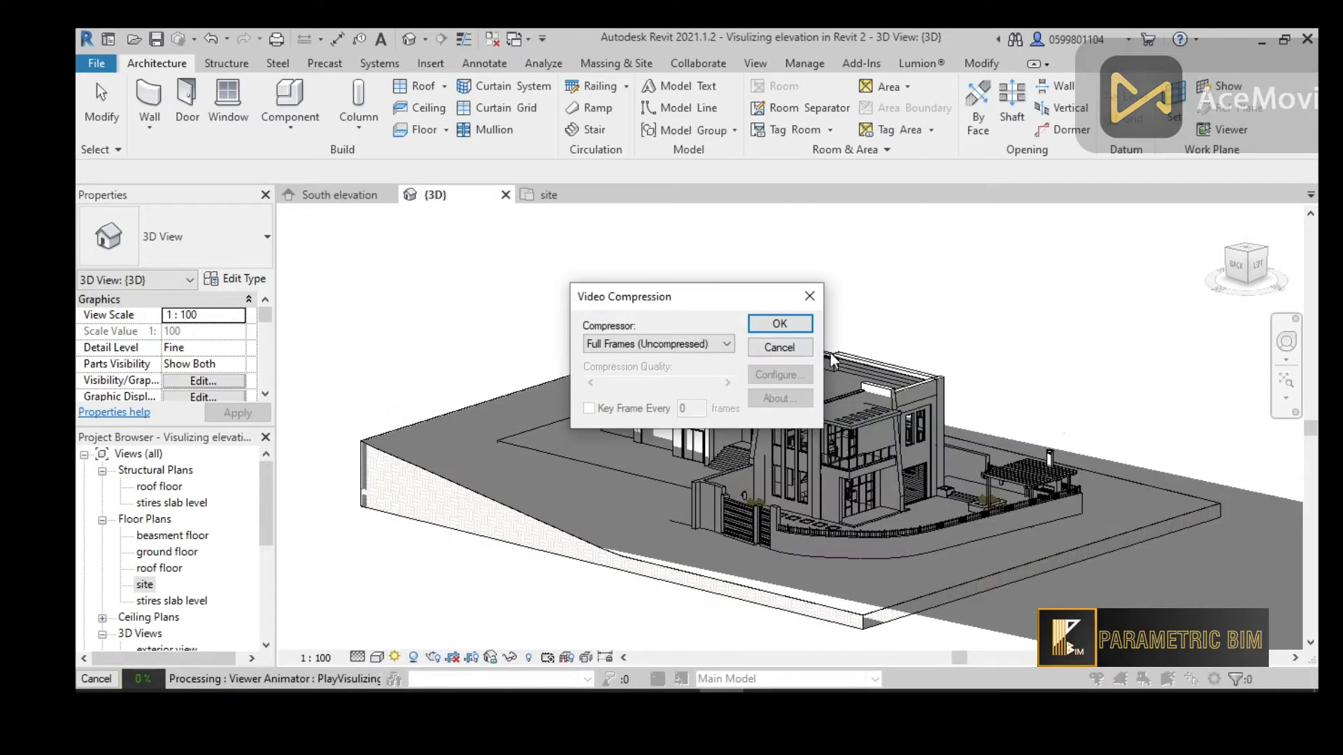
left_click(641, 344)
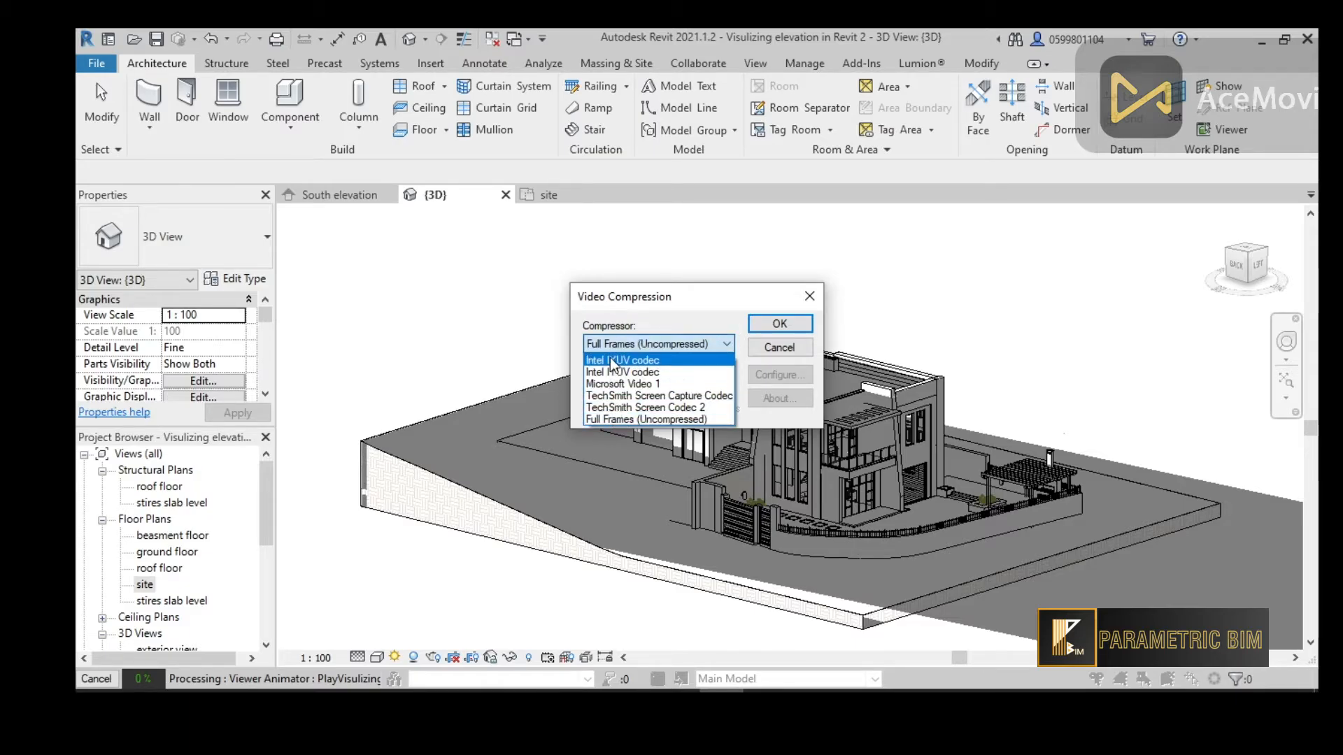
left_click(625, 420)
left_click(780, 326)
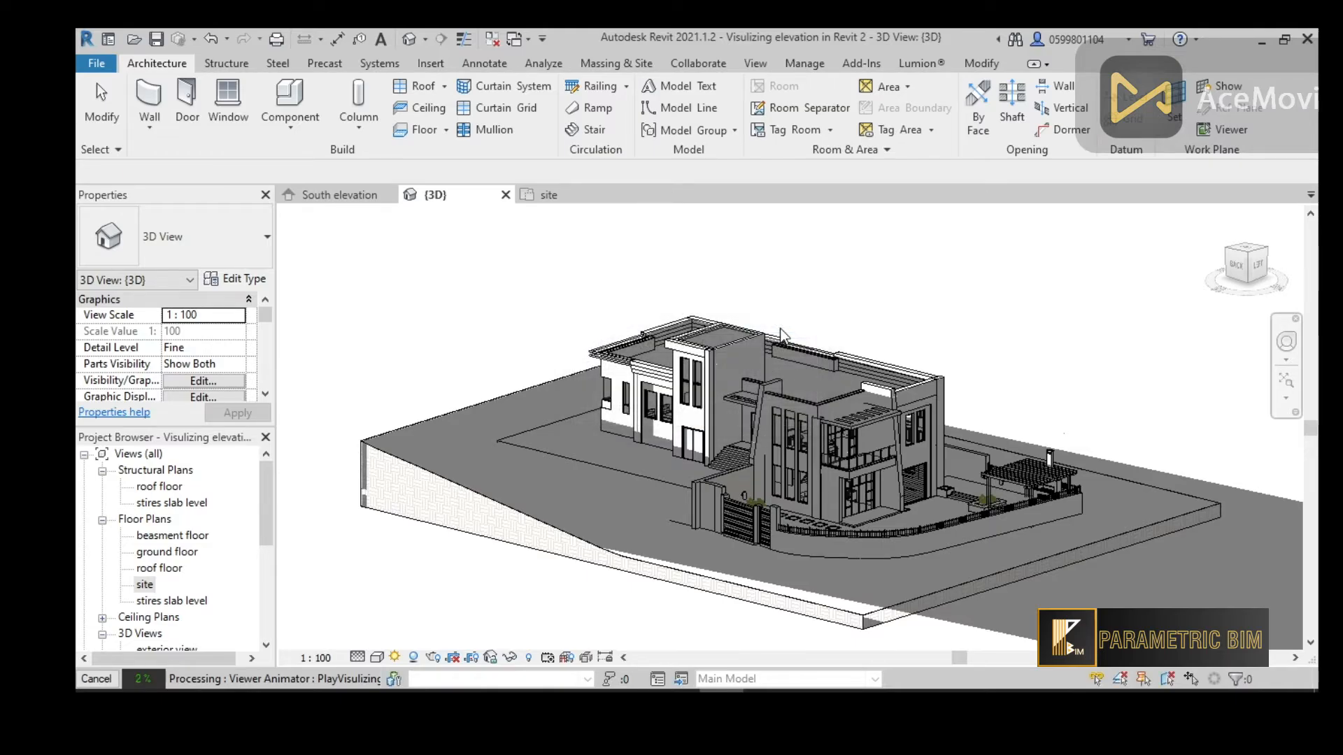